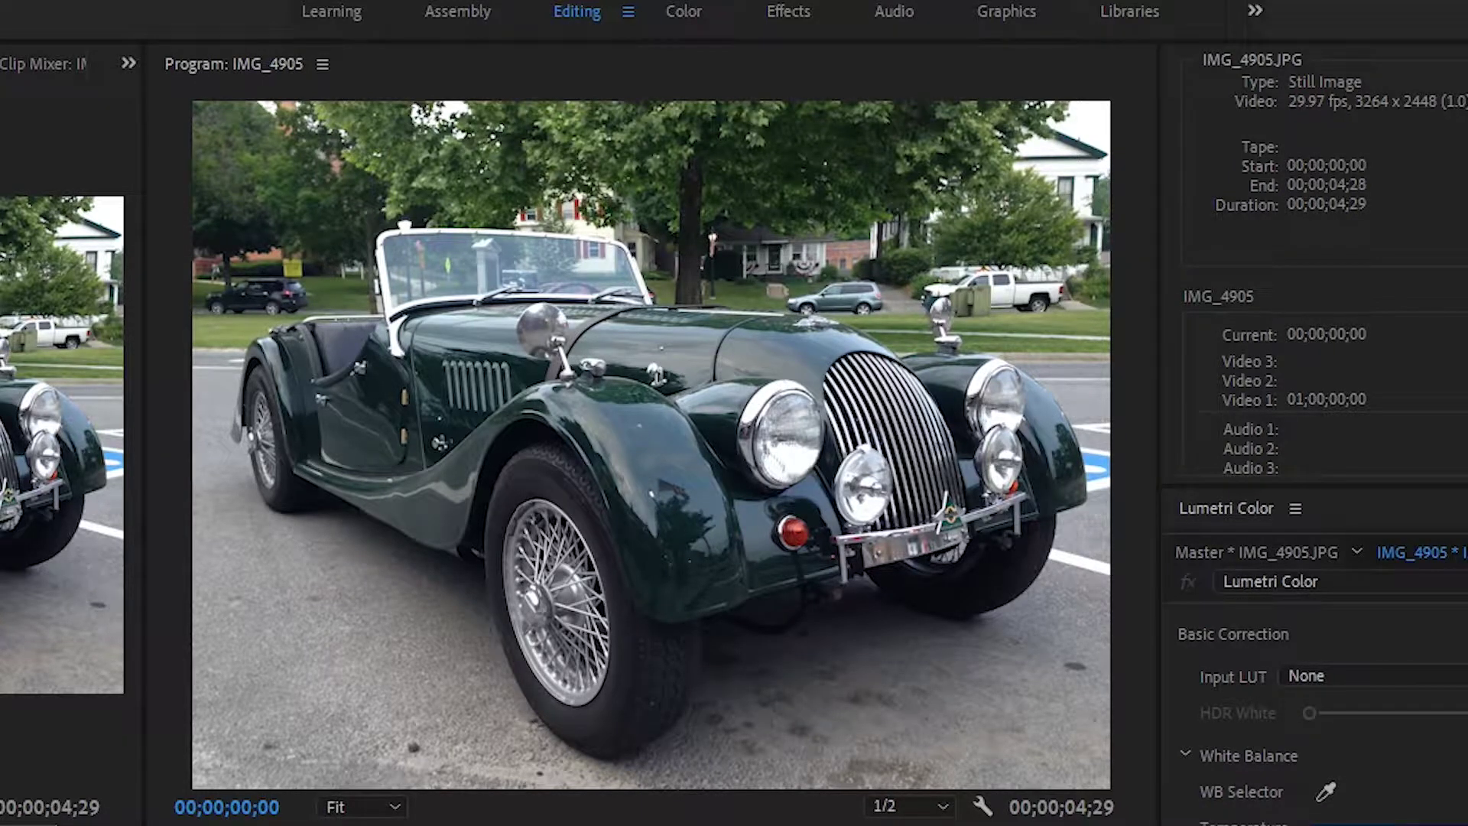
pyautogui.moveTo(1161, 459); pyautogui.dragTo(1304, 459)
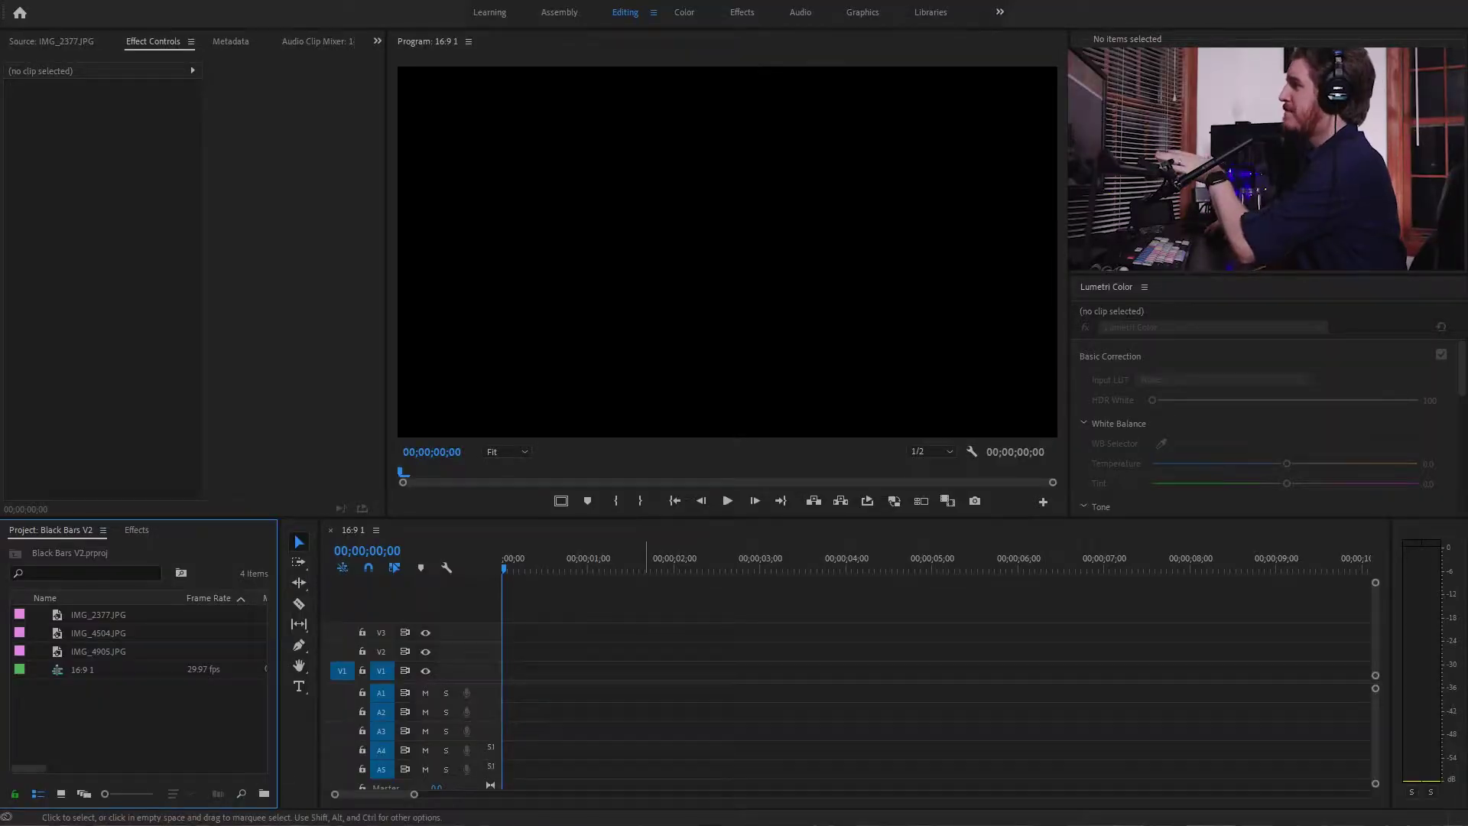
# - Place IMG_2377.JPG at the start of video track V1 in the 16:9 1 sequence and fit it to the timeline view
pyautogui.click(645, 658)
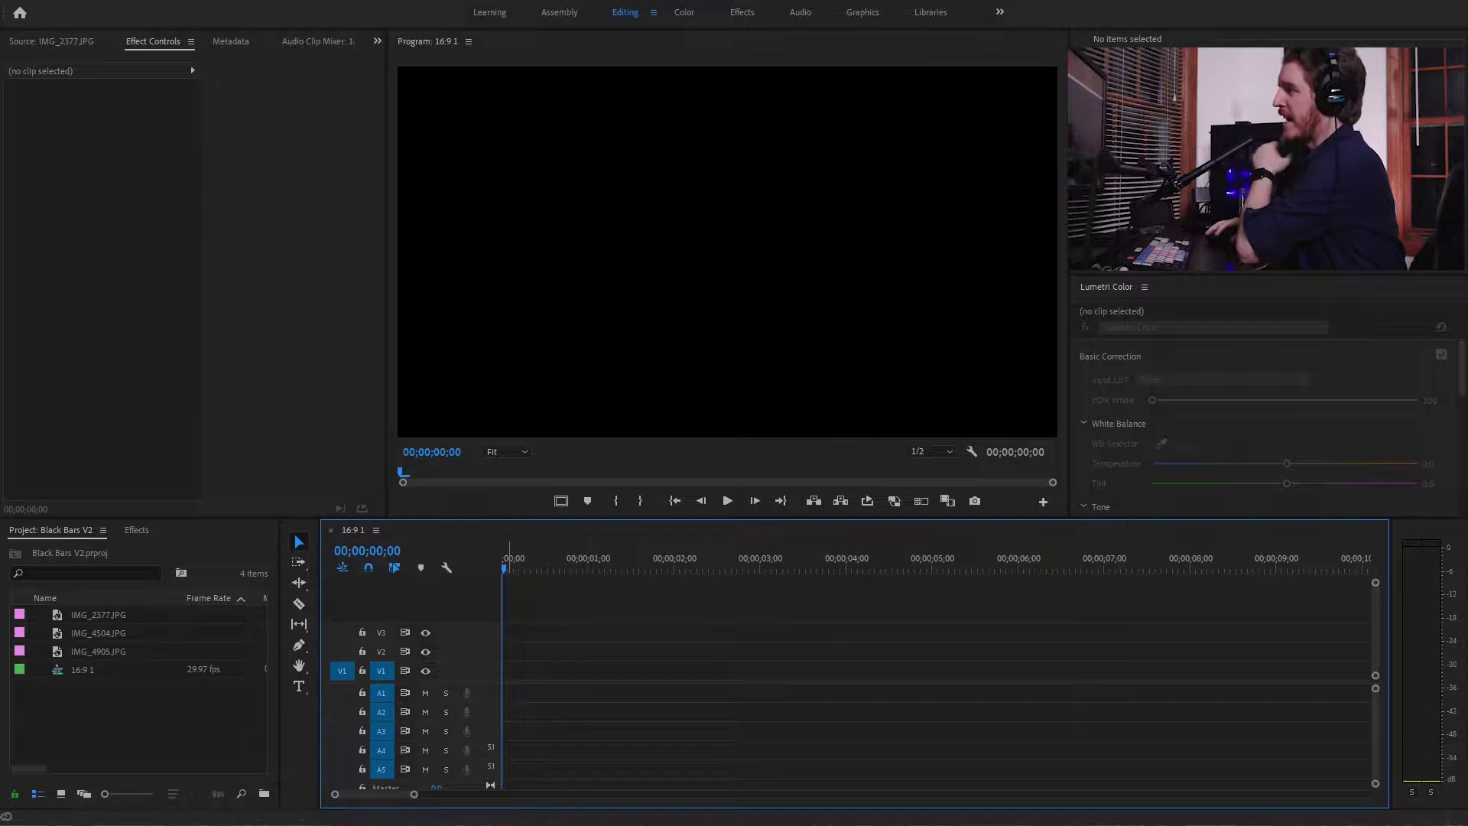
pyautogui.click(220, 615)
pyautogui.moveTo(220, 615); pyautogui.dragTo(514, 671)
pyautogui.press('=')
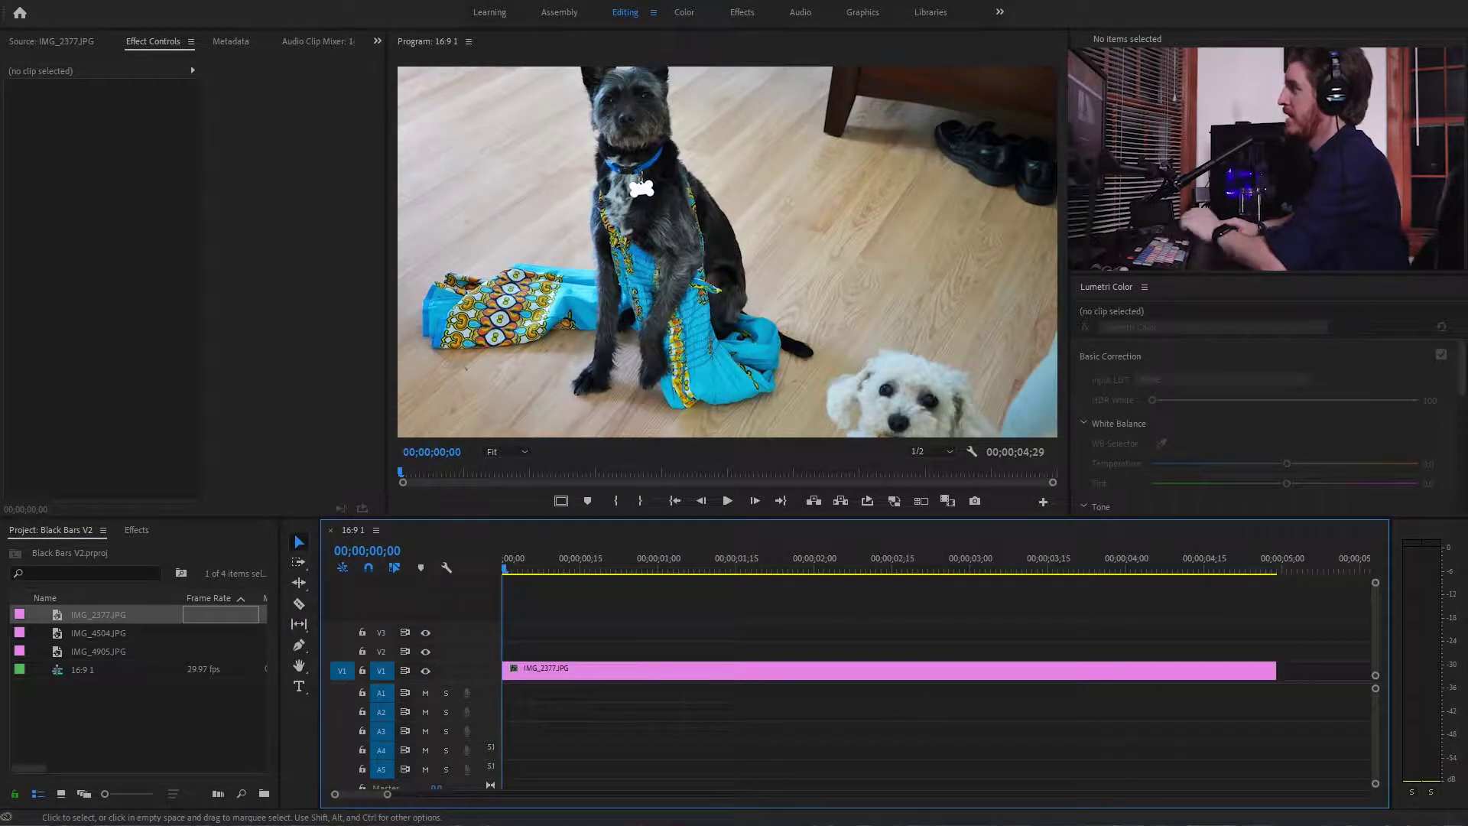
# - Scale the IMG_2377.JPG clip to 98 and position it at 983, 624 so the picture fills the widescreen frame
pyautogui.click(797, 670)
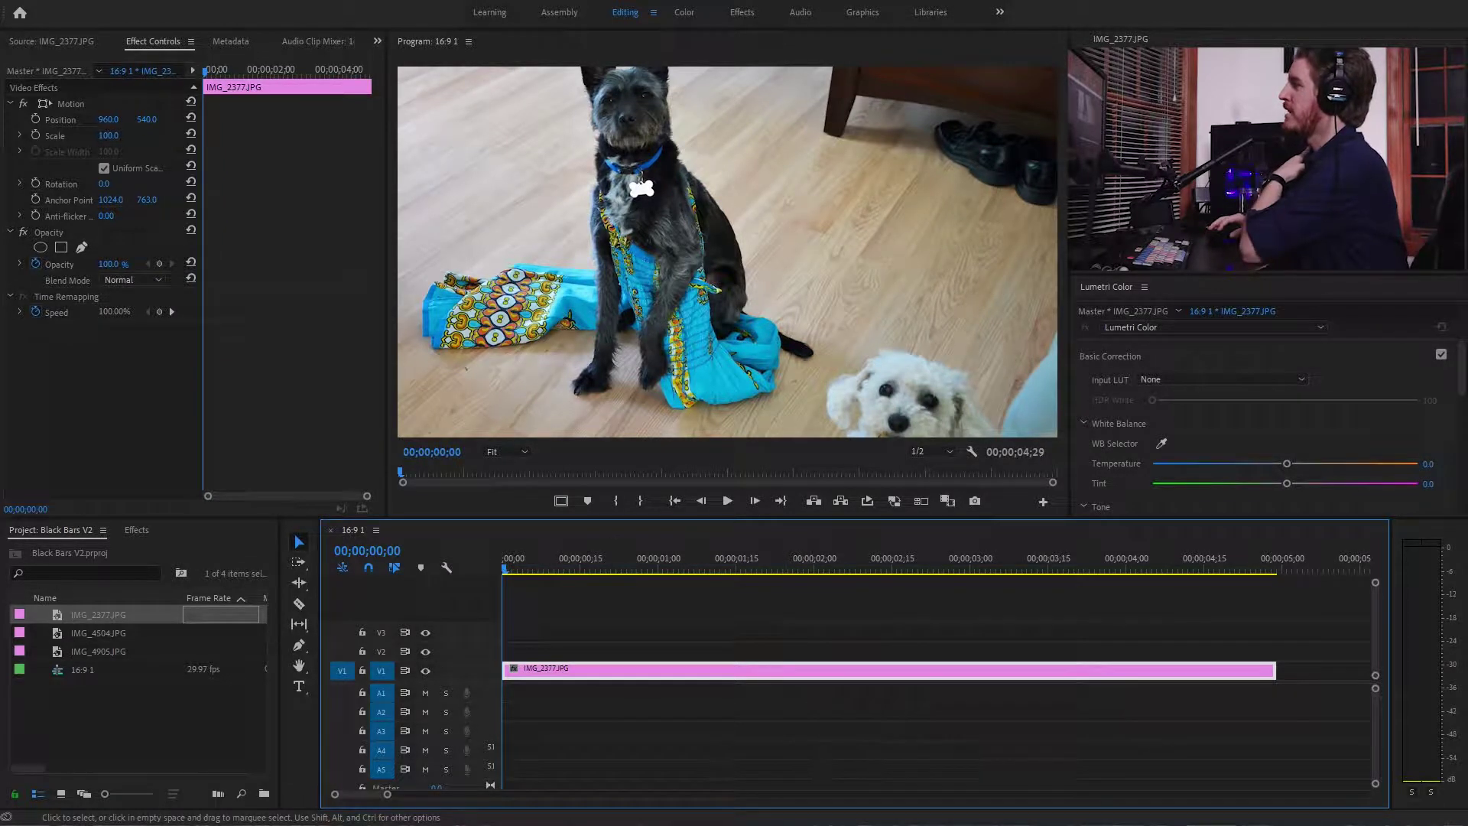
pyautogui.moveTo(111, 136); pyautogui.dragTo(85, 136)
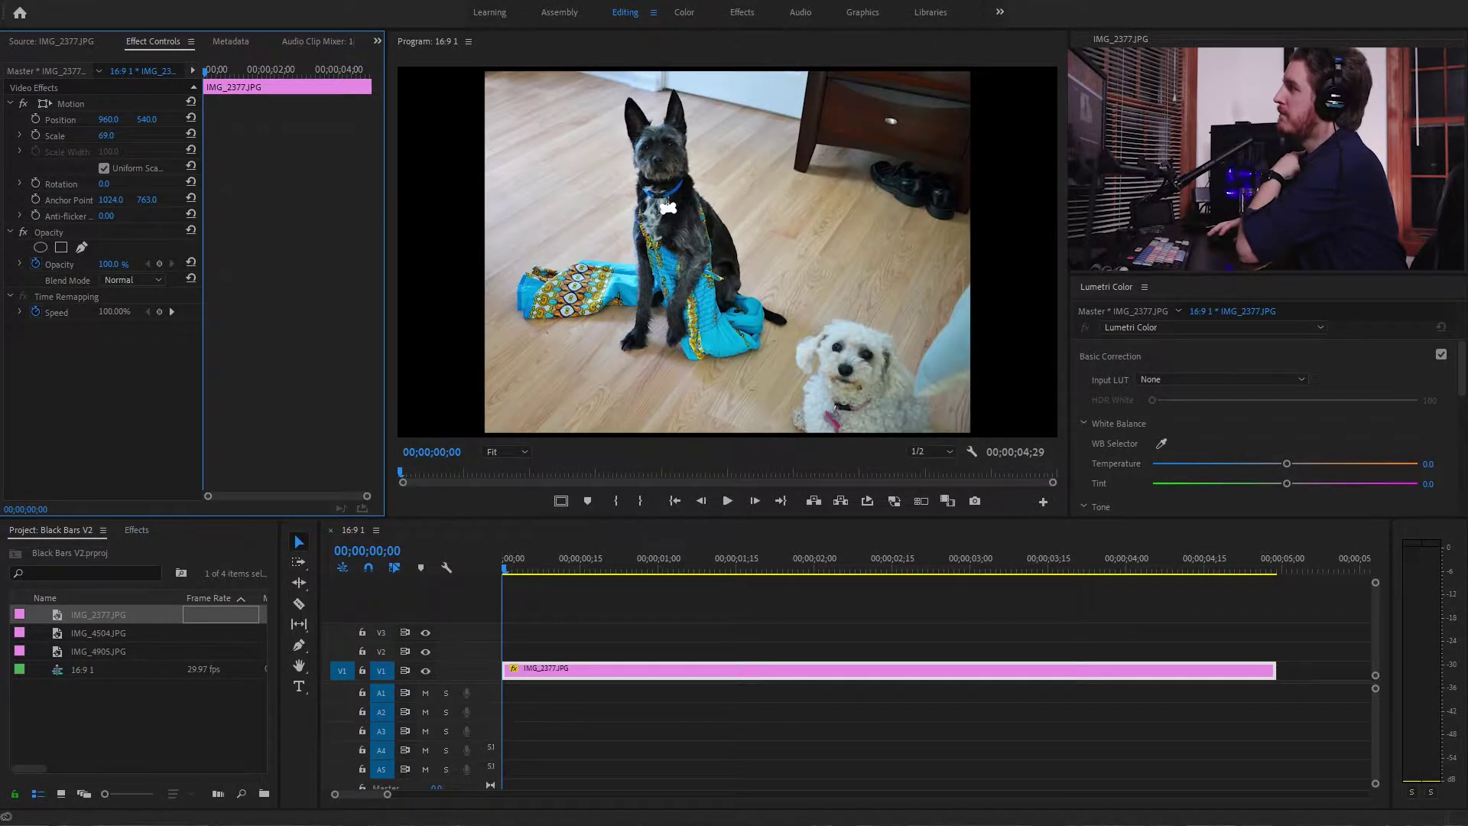
pyautogui.moveTo(85, 135); pyautogui.dragTo(104, 135)
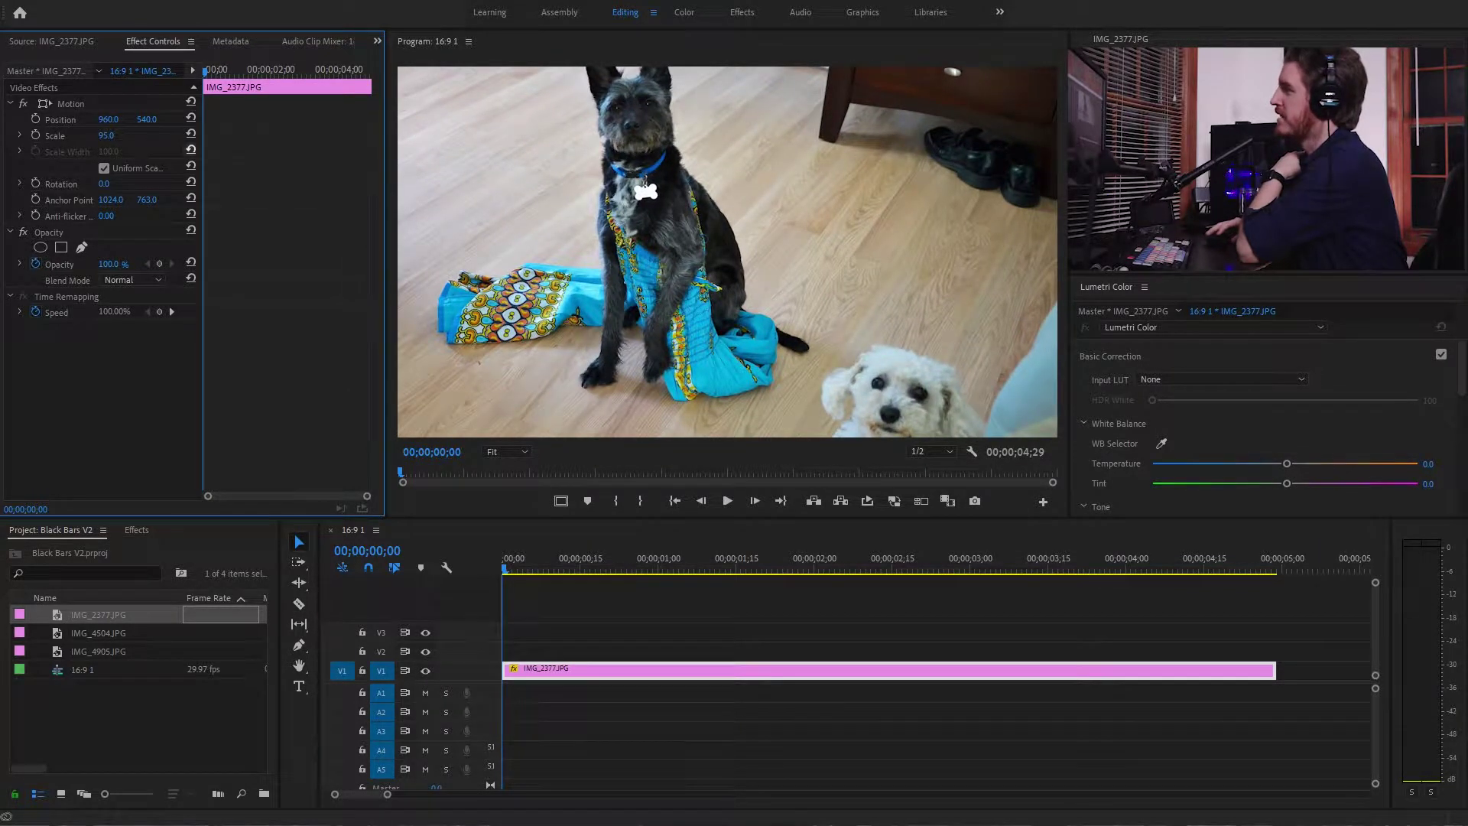
pyautogui.moveTo(147, 120); pyautogui.dragTo(235, 119)
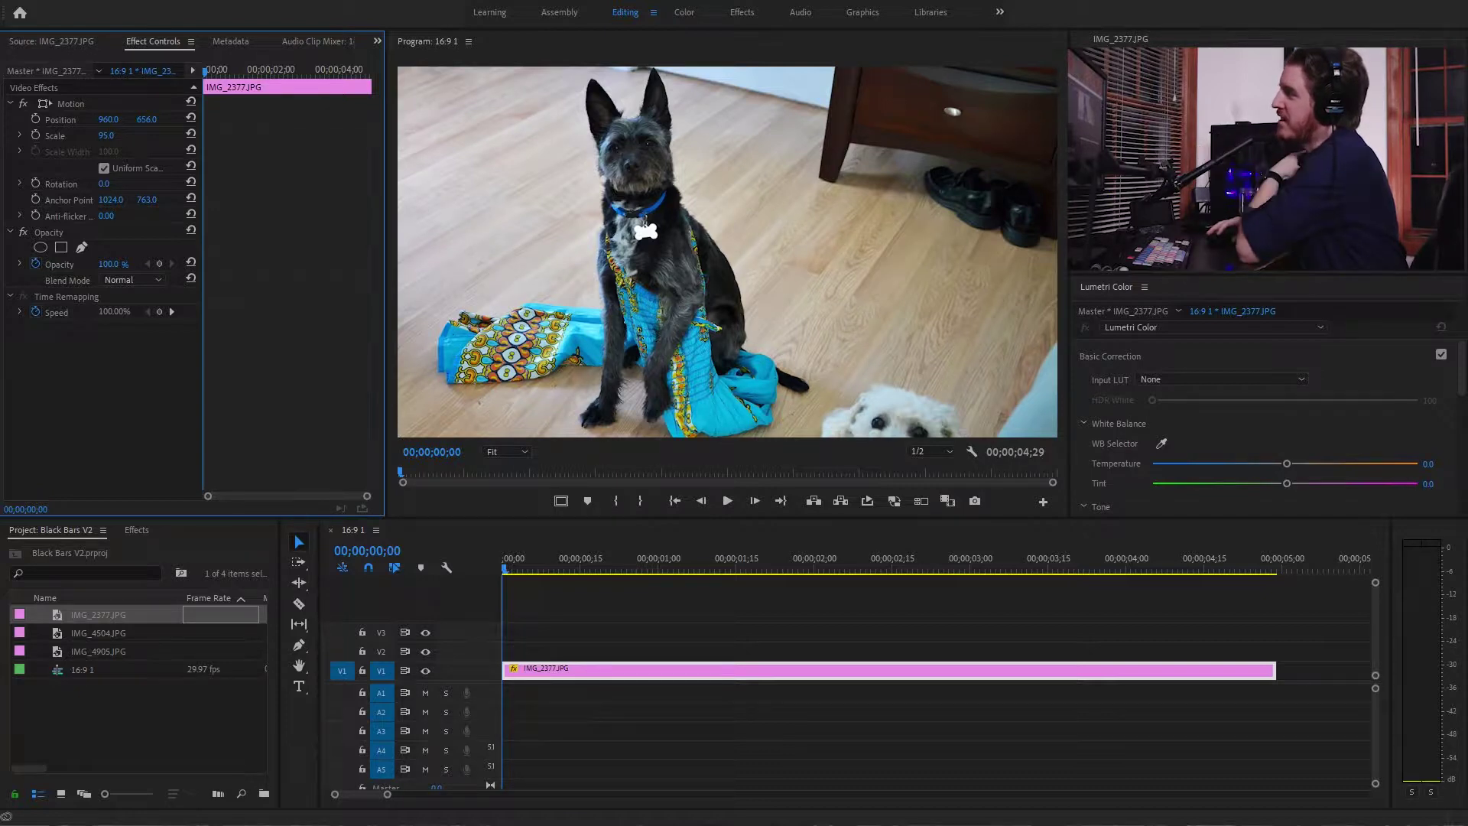
pyautogui.moveTo(106, 136); pyautogui.dragTo(309, 120)
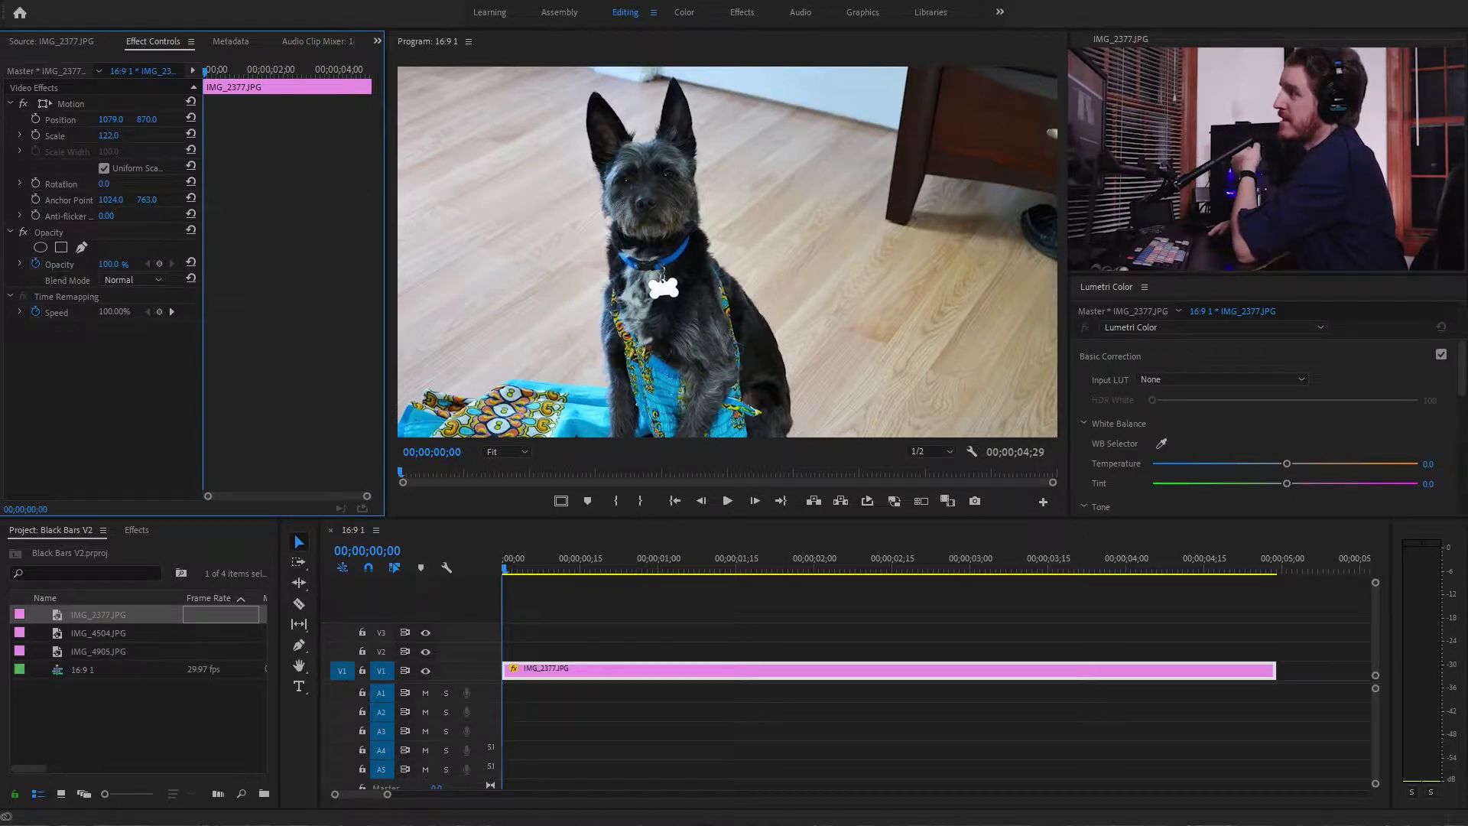
pyautogui.moveTo(108, 135); pyautogui.dragTo(36, 120)
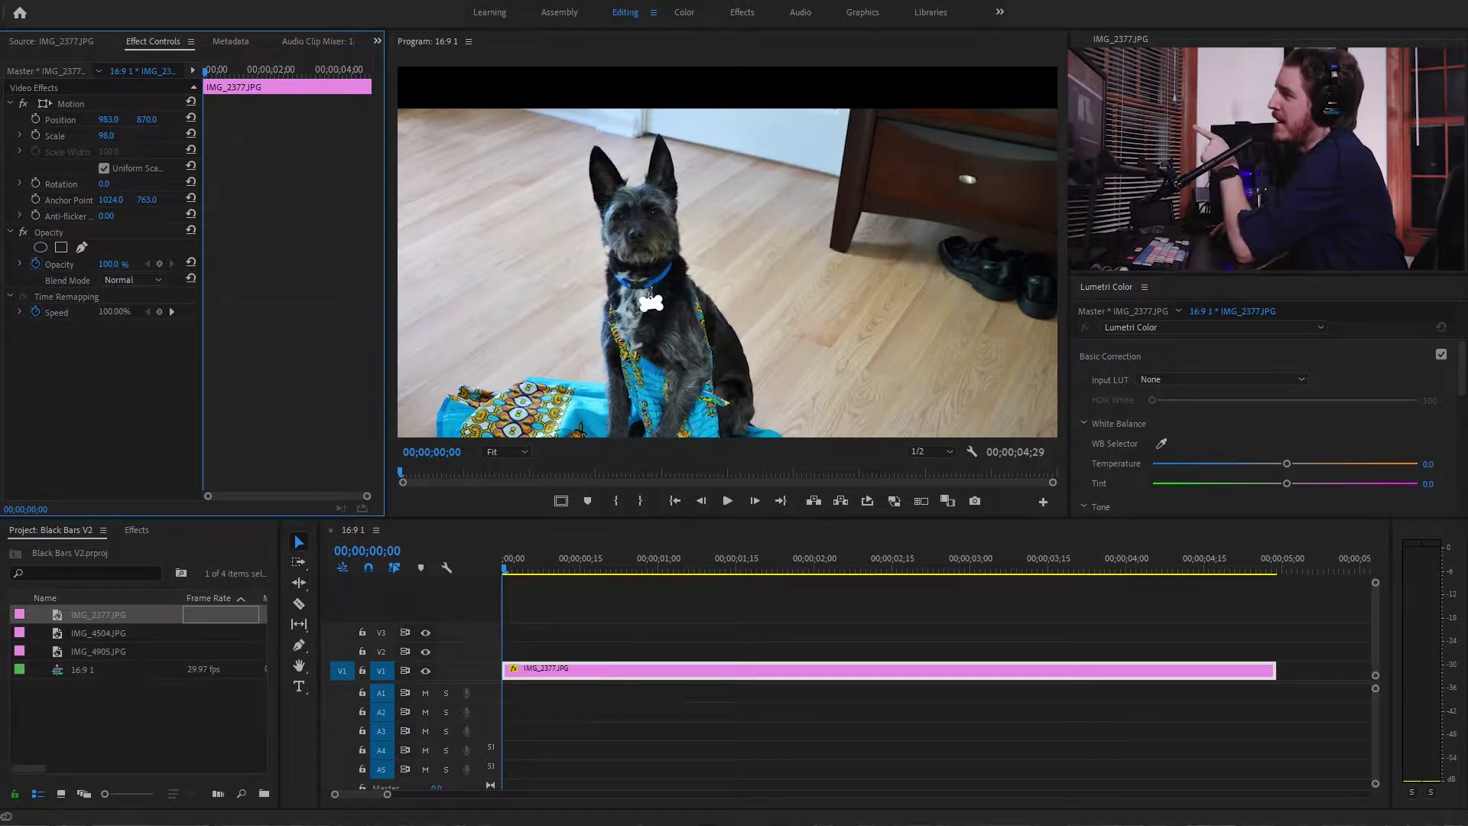
pyautogui.moveTo(147, 119); pyautogui.dragTo(4, 119)
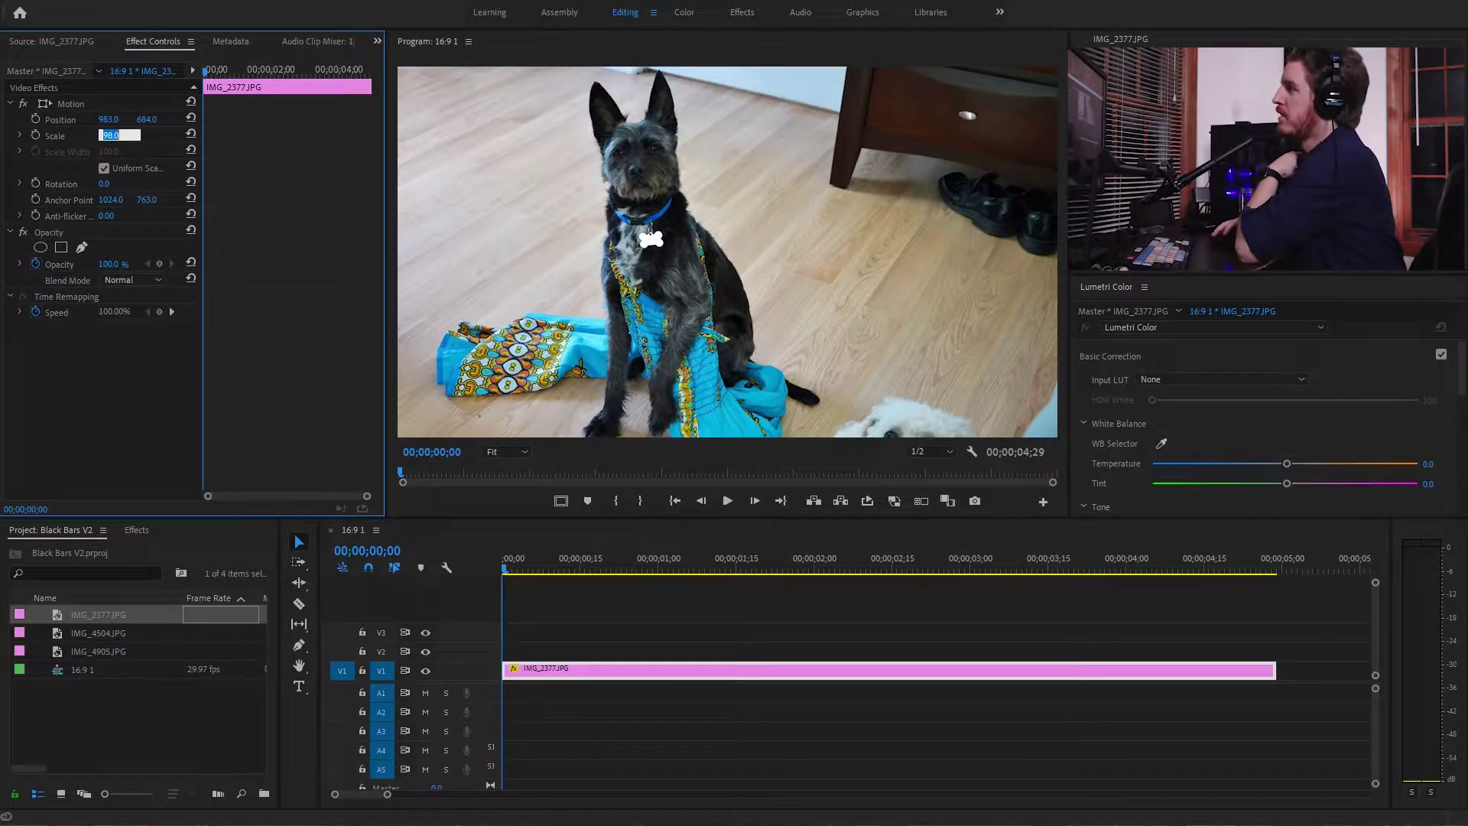
pyautogui.moveTo(146, 119); pyautogui.dragTo(103, 119)
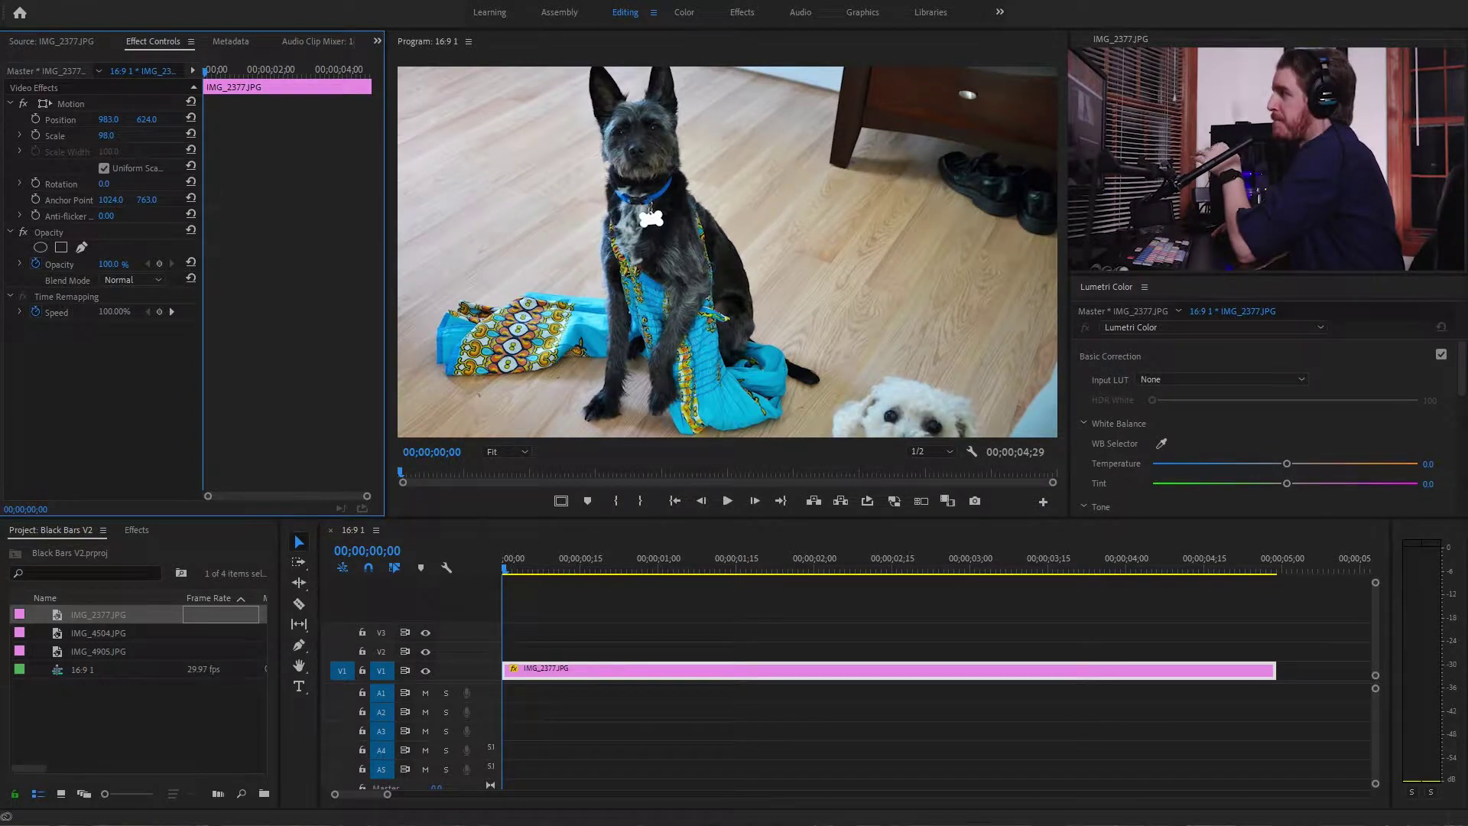
# - Create a new sequence from the AVCHD 1080p30 preset and name it 16:9 v2
pyautogui.click(138, 723)
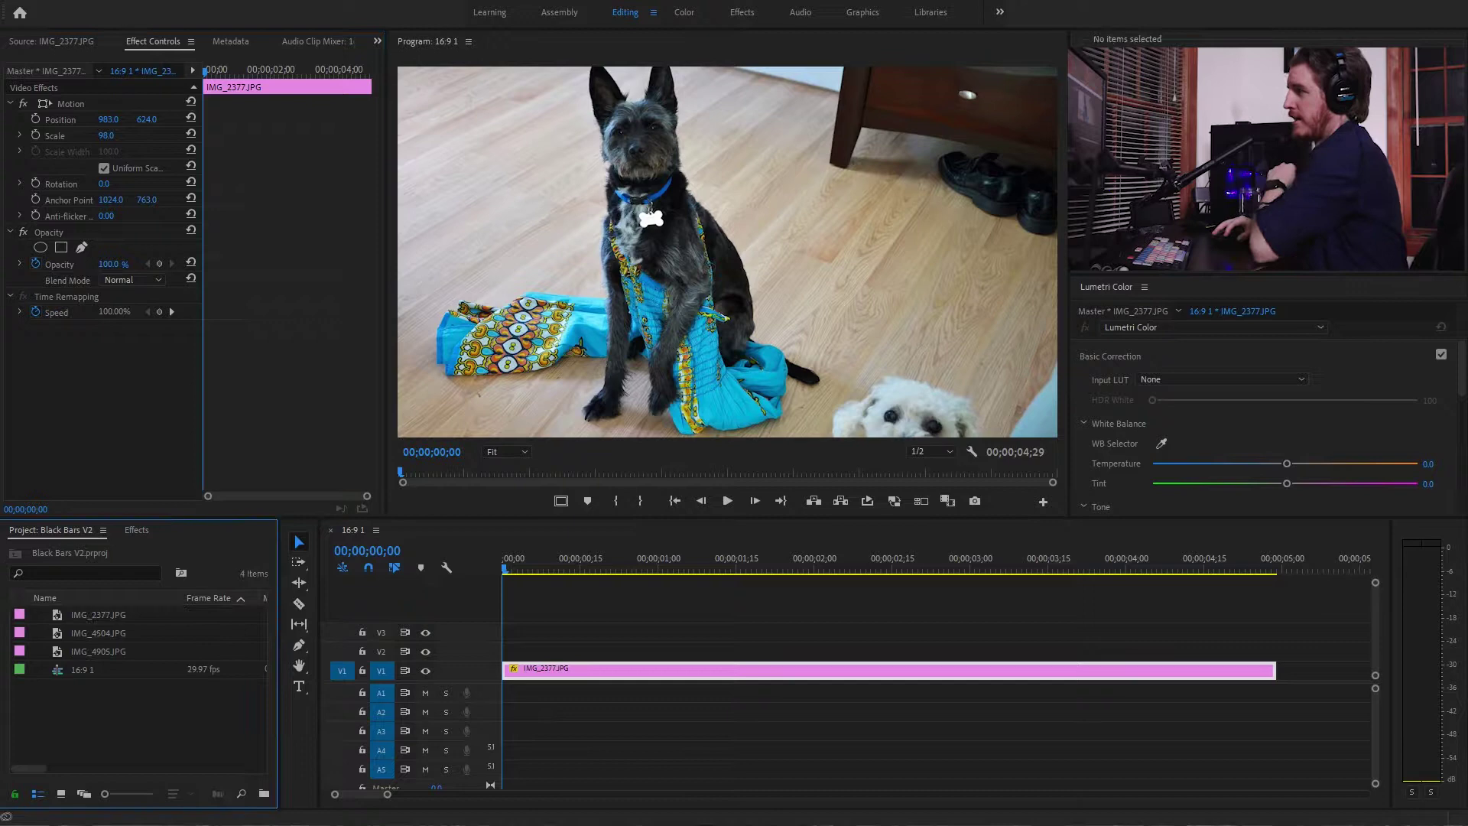
pyautogui.hotkey('ctrl', 'n')
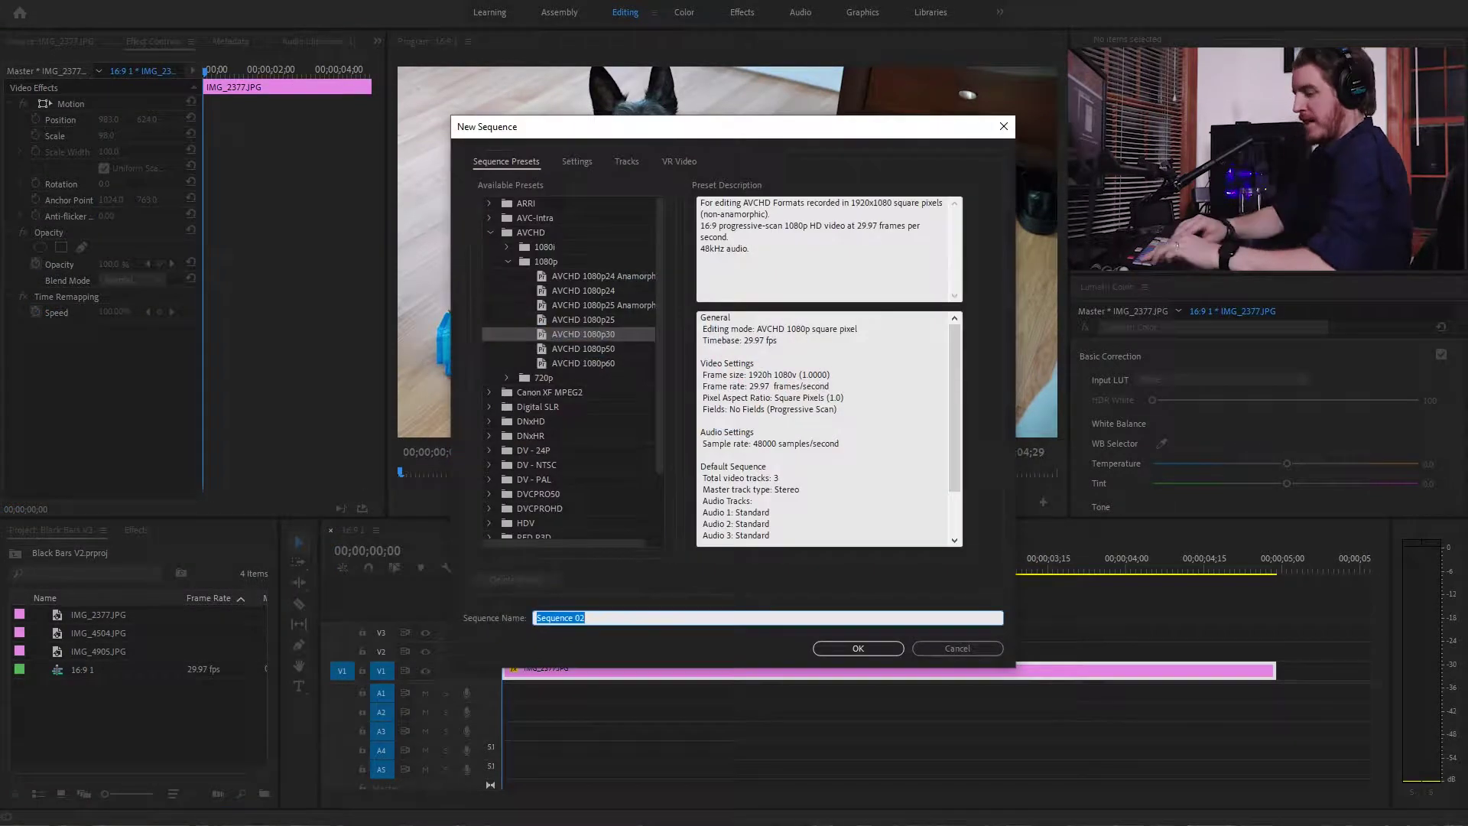
pyautogui.write('1')
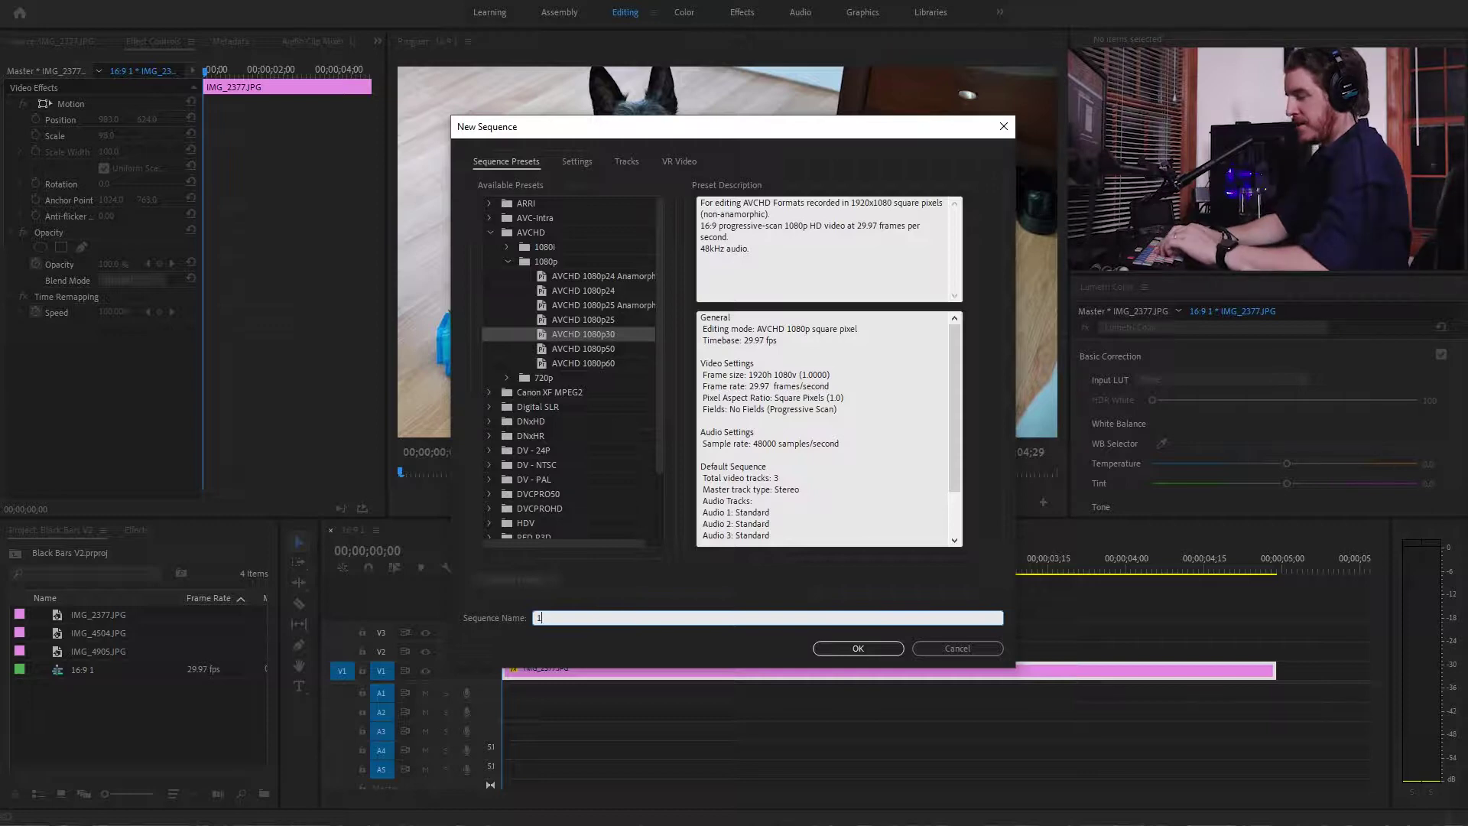
pyautogui.write('6:')
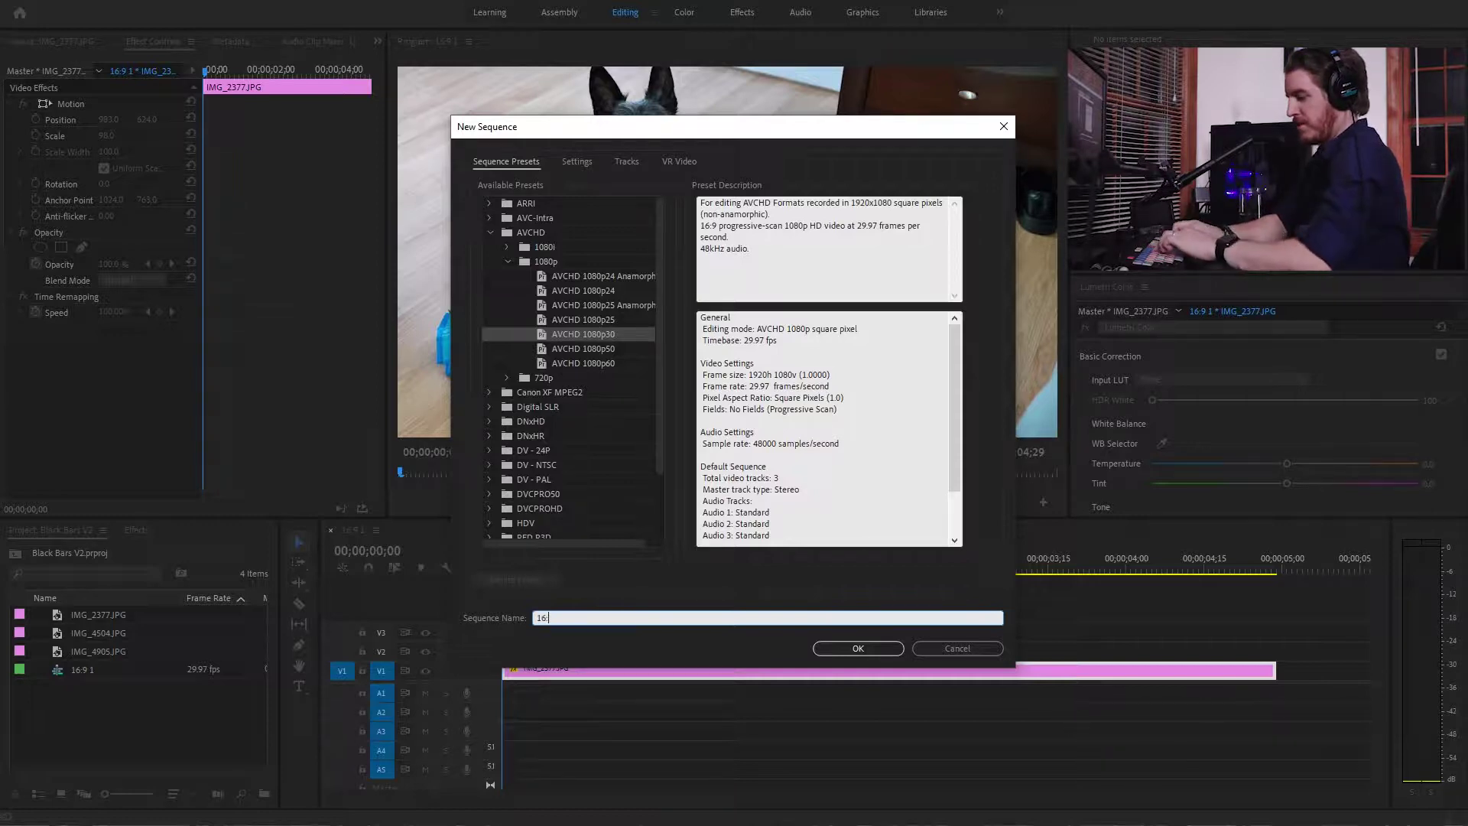
pyautogui.write('9 v2')
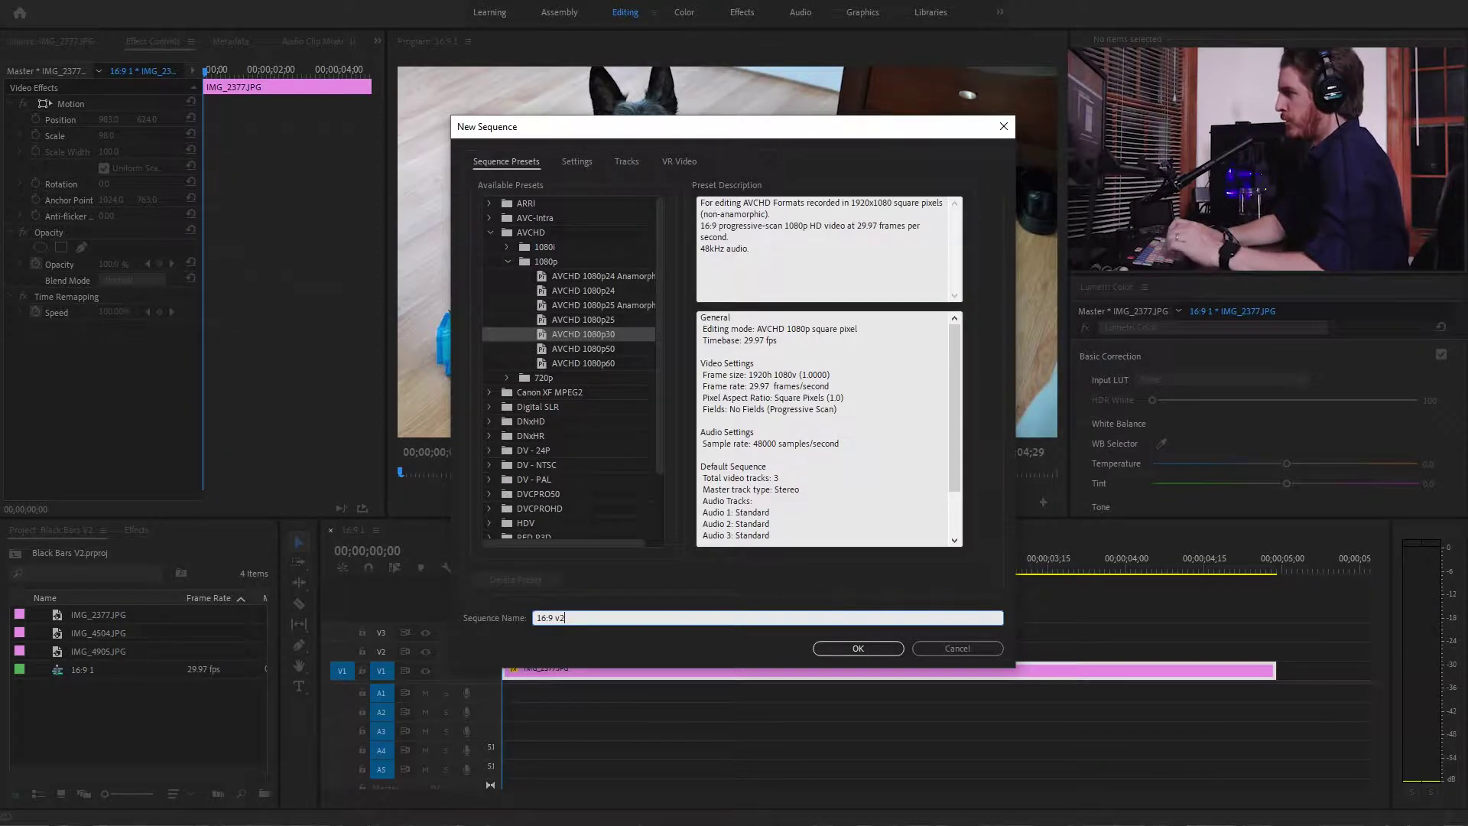
pyautogui.press('Return')
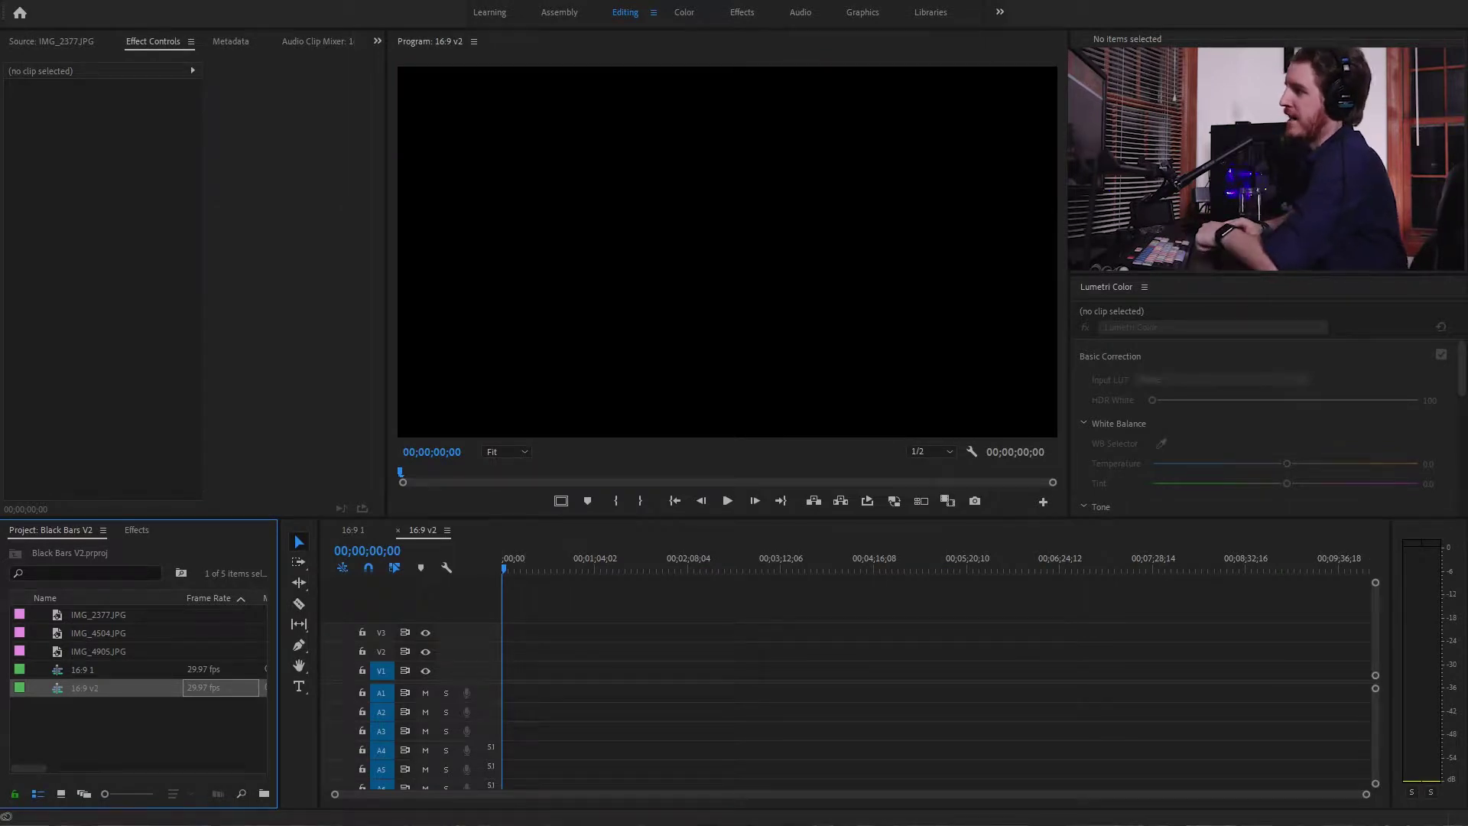
# - Place IMG_4504.JPG at the start of V1 in the new sequence and reduce its scale to 44 so its full height fits
pyautogui.moveTo(98, 633); pyautogui.dragTo(505, 671)
pyautogui.press('\\')
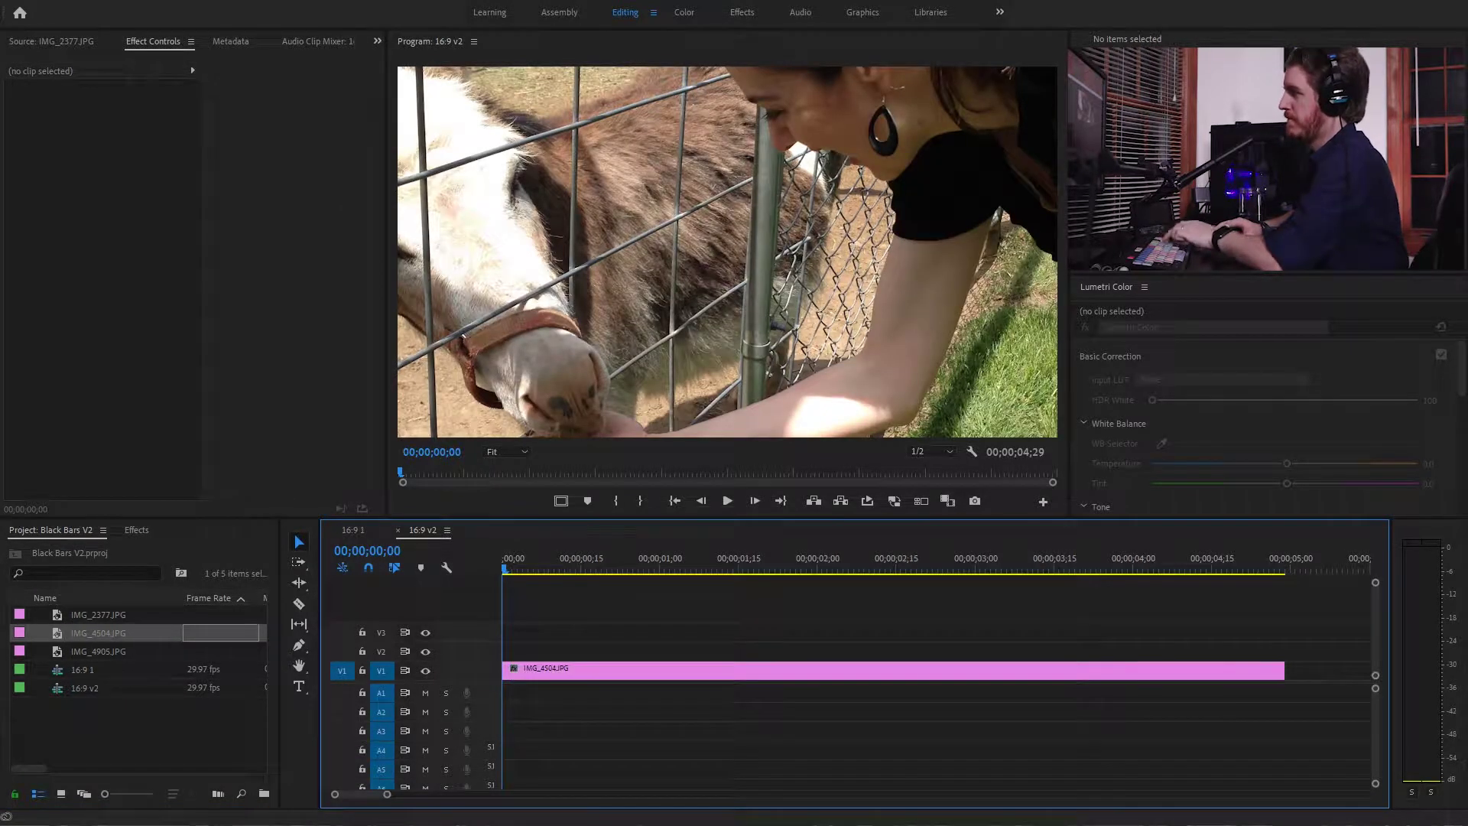
pyautogui.click(575, 566)
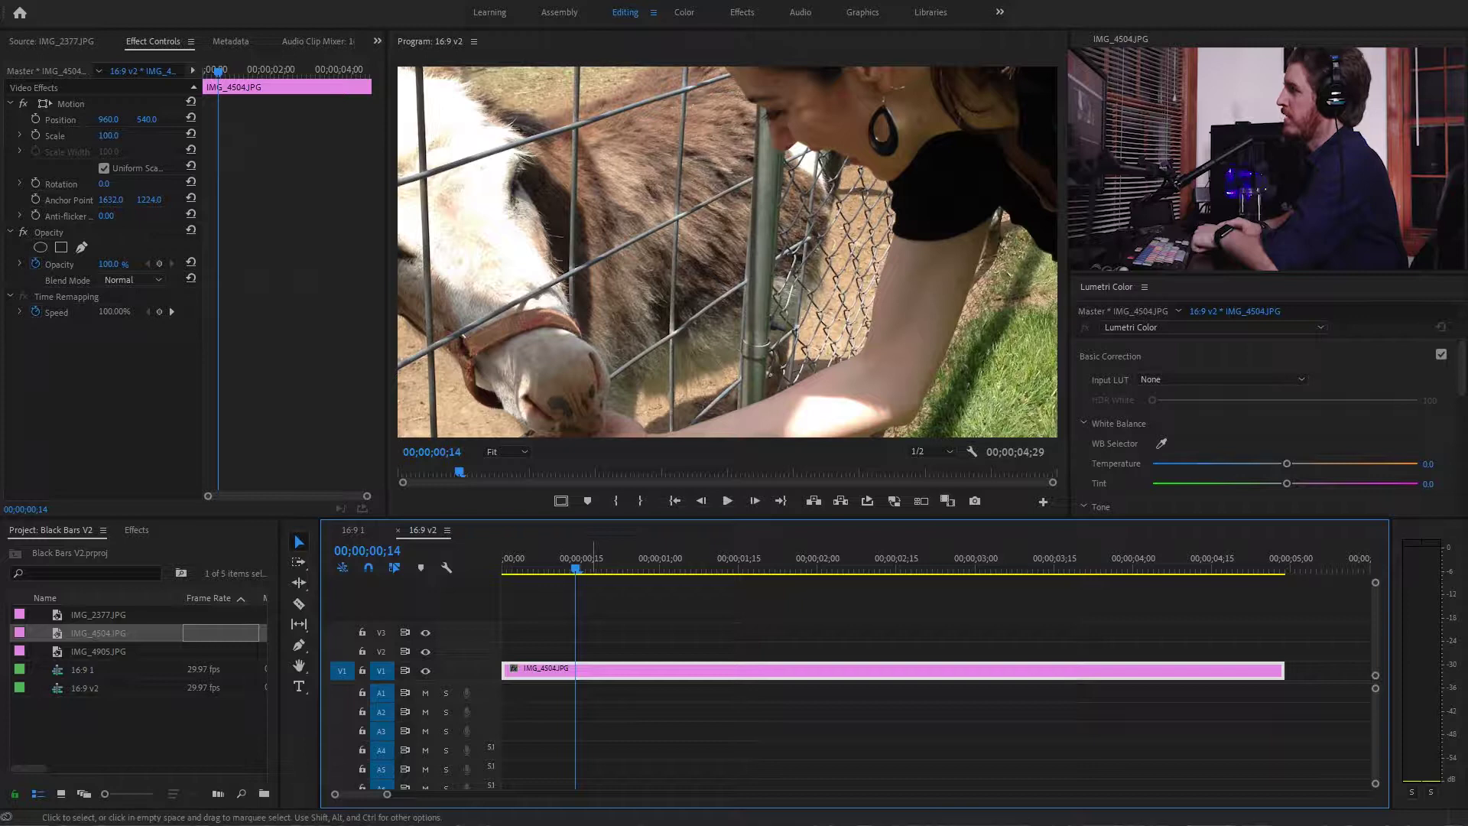
pyautogui.moveTo(108, 135); pyautogui.dragTo(64, 135)
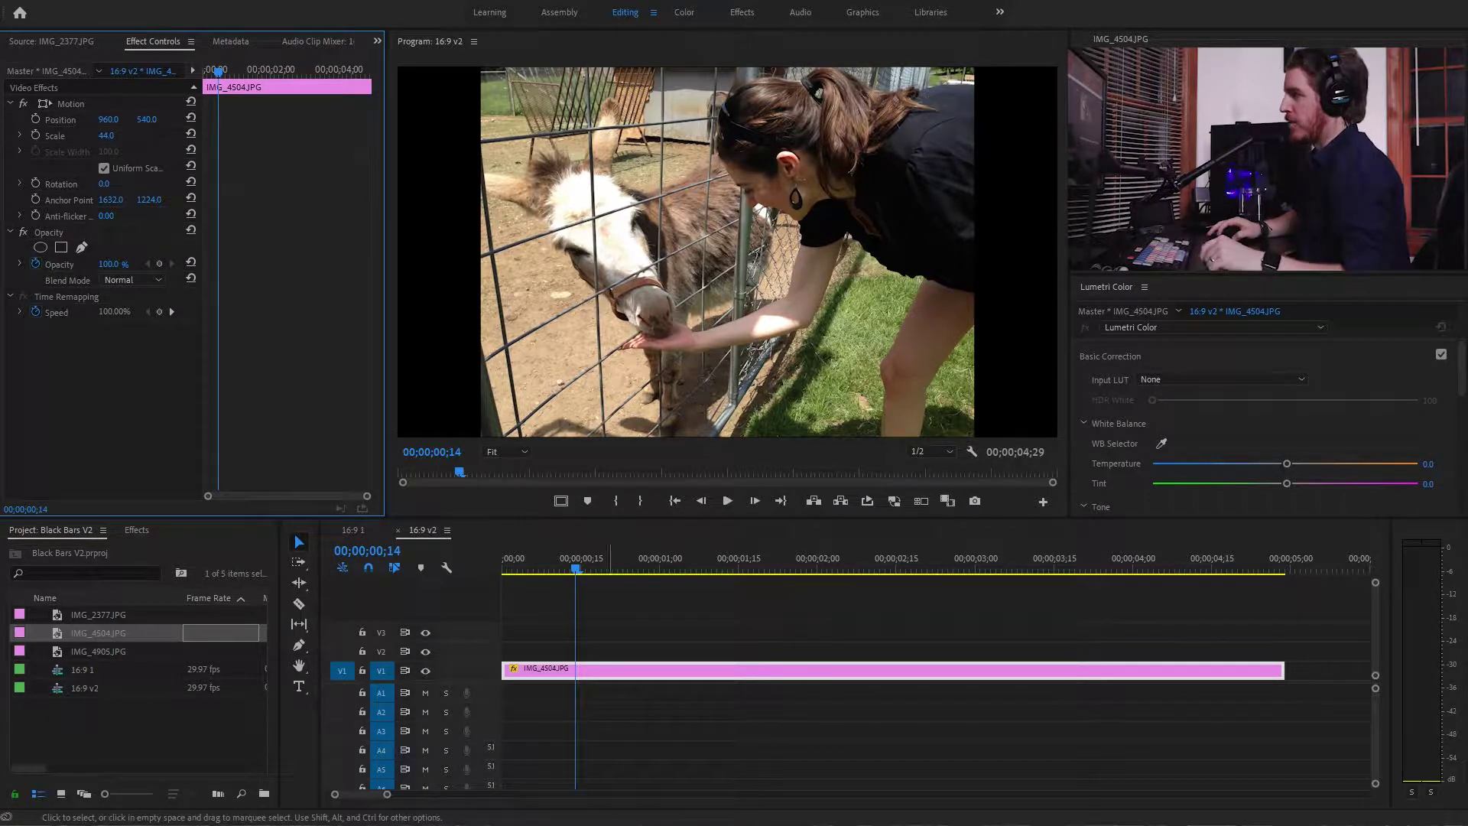
# - Duplicate the IMG_4504.JPG clip from V1 onto V2, directly above the original
pyautogui.click(616, 671)
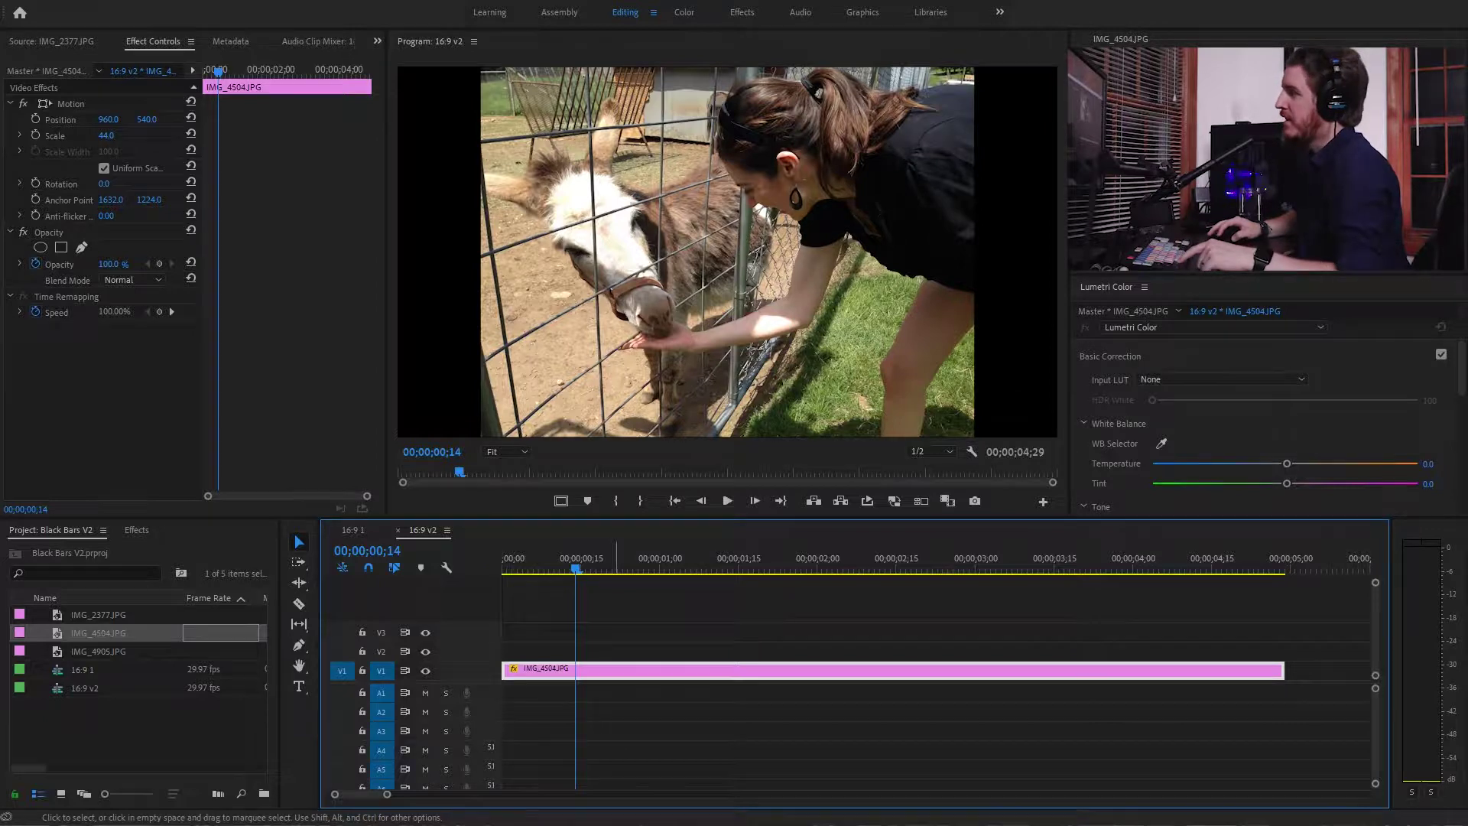
pyautogui.moveTo(612, 671); pyautogui.dragTo(611, 653)
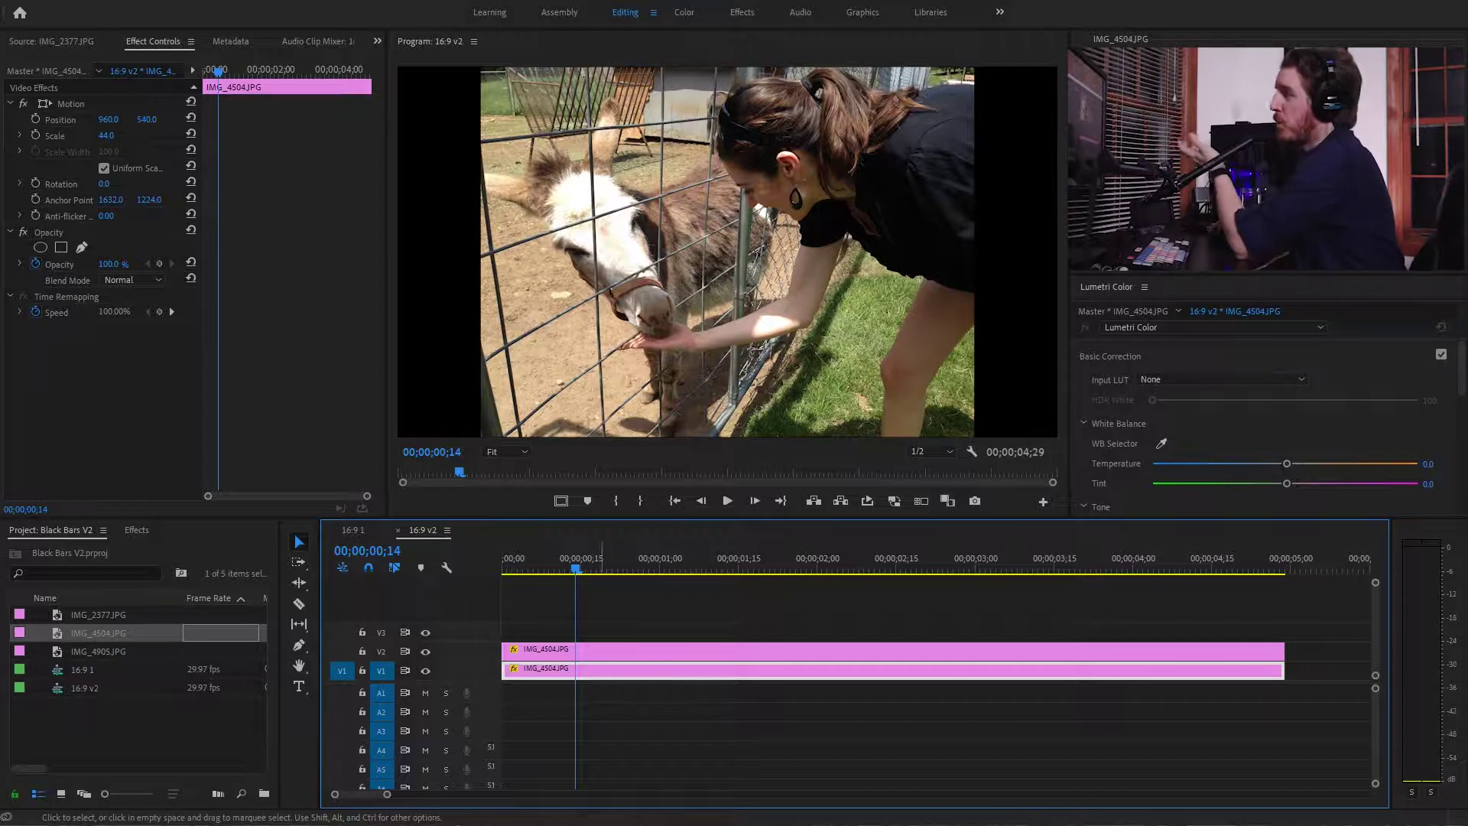
pyautogui.click(615, 651)
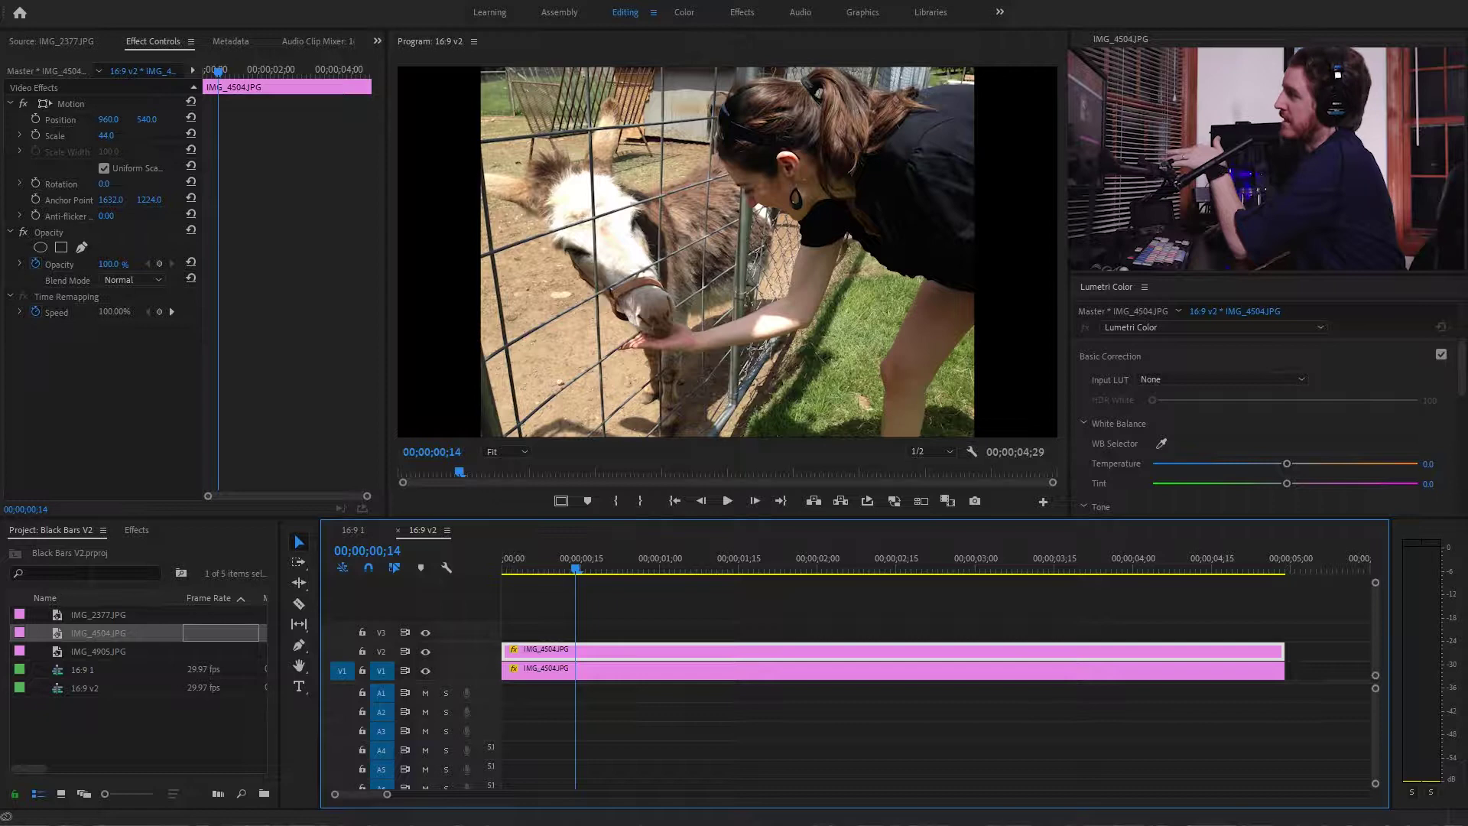
# - Enlarge the lower IMG_4504.JPG clip on V1 to a scale of 66 so it fills the black side bars
pyautogui.click(692, 670)
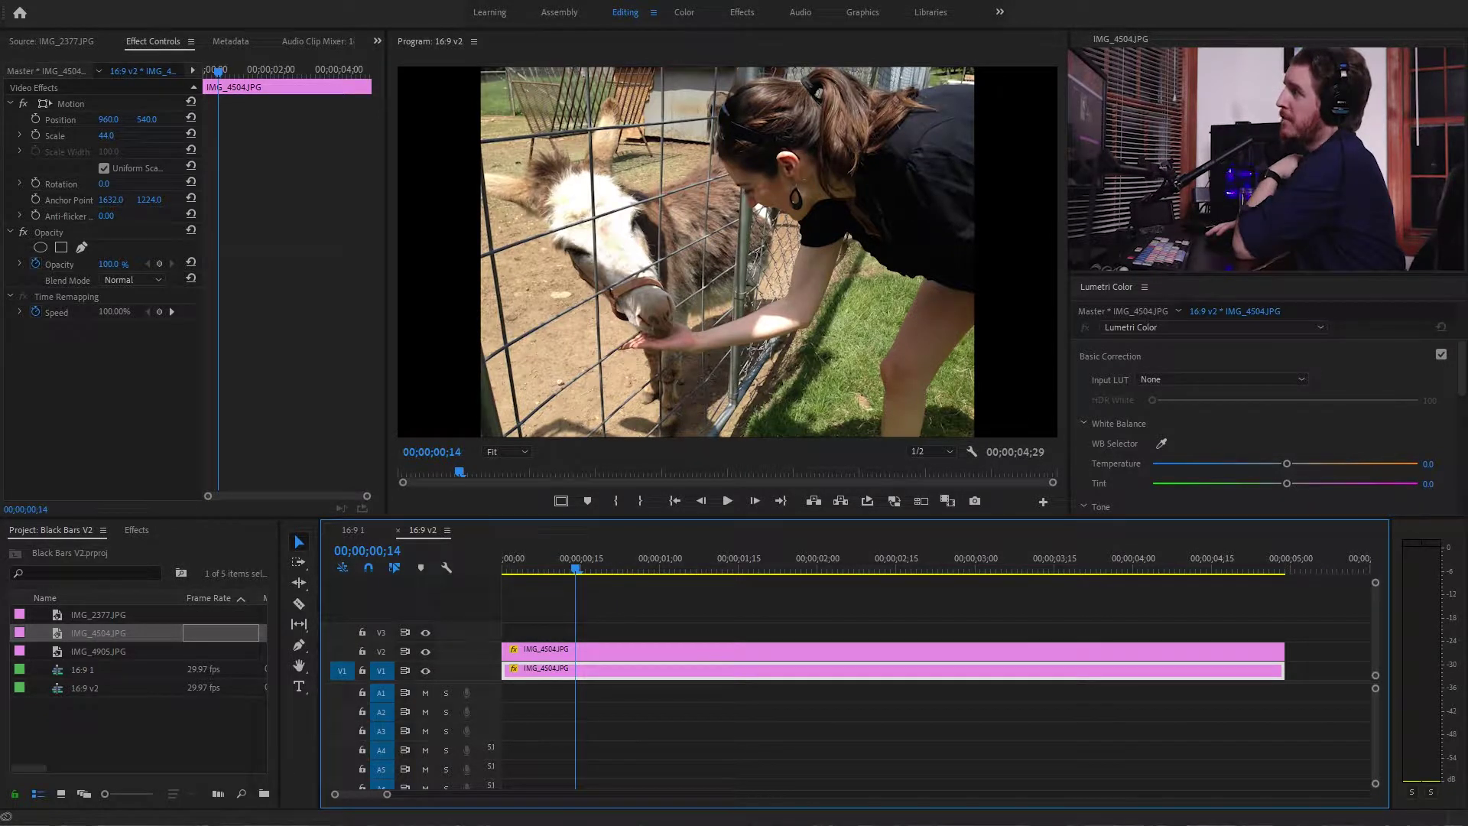
pyautogui.click(107, 136)
pyautogui.moveTo(106, 135); pyautogui.dragTo(123, 135)
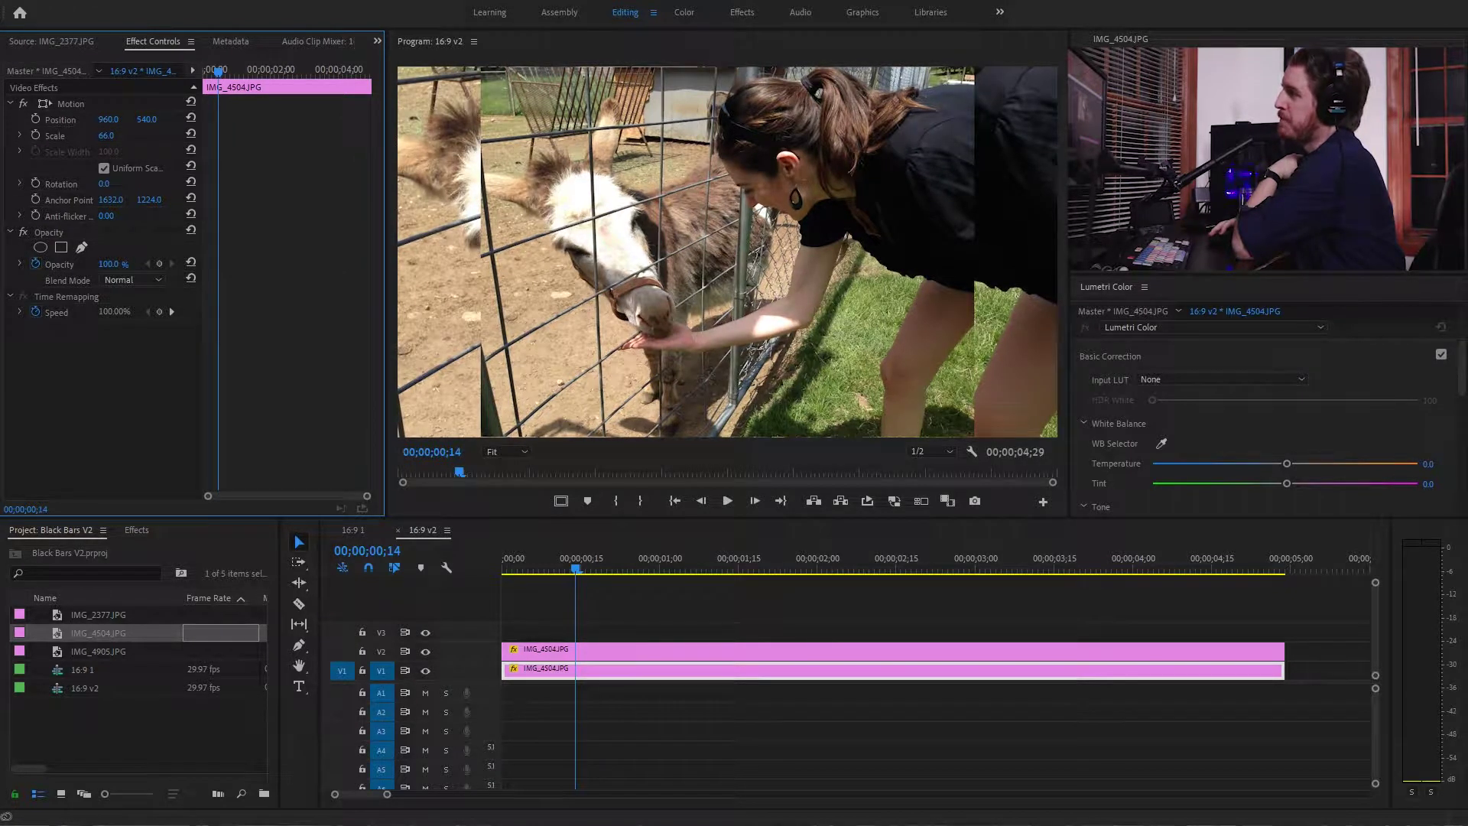
# - Find the Gaussian Blur video effect and apply it to the lower IMG_4504.JPG clip on V1
pyautogui.hotkey('shift', '7')
pyautogui.write('ga')
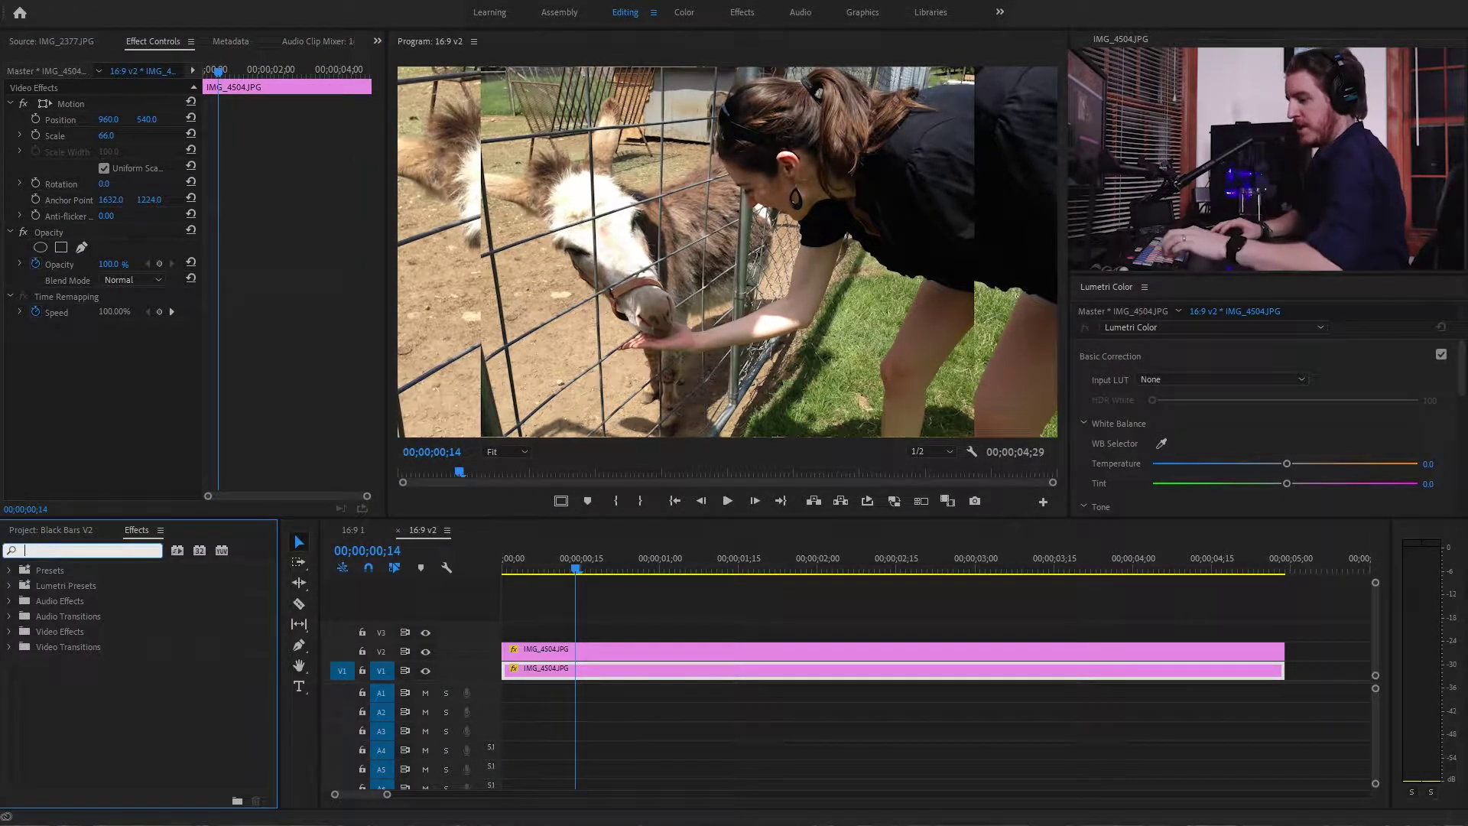
pyautogui.write('u')
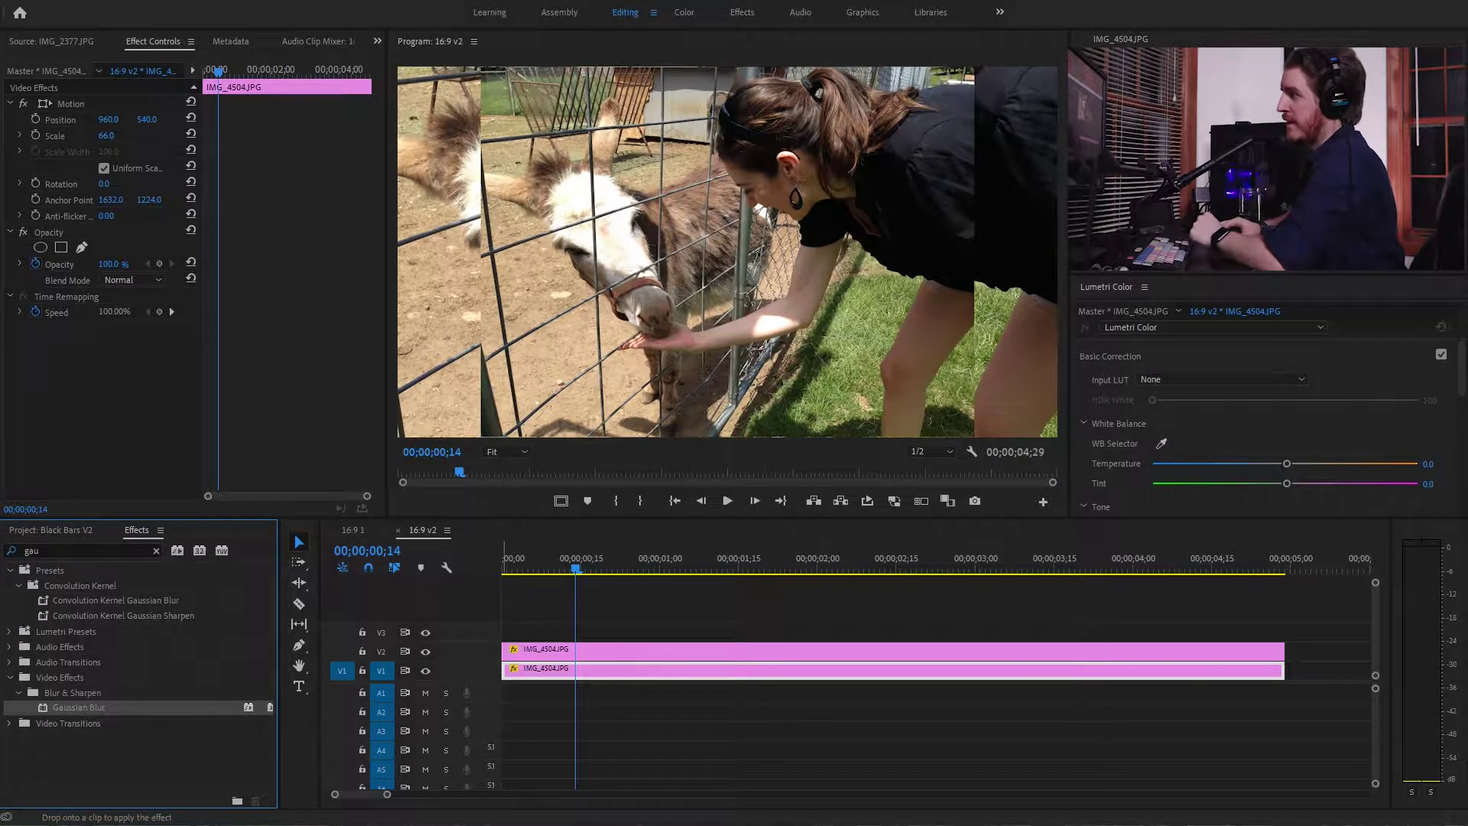
pyautogui.moveTo(78, 708); pyautogui.dragTo(552, 671)
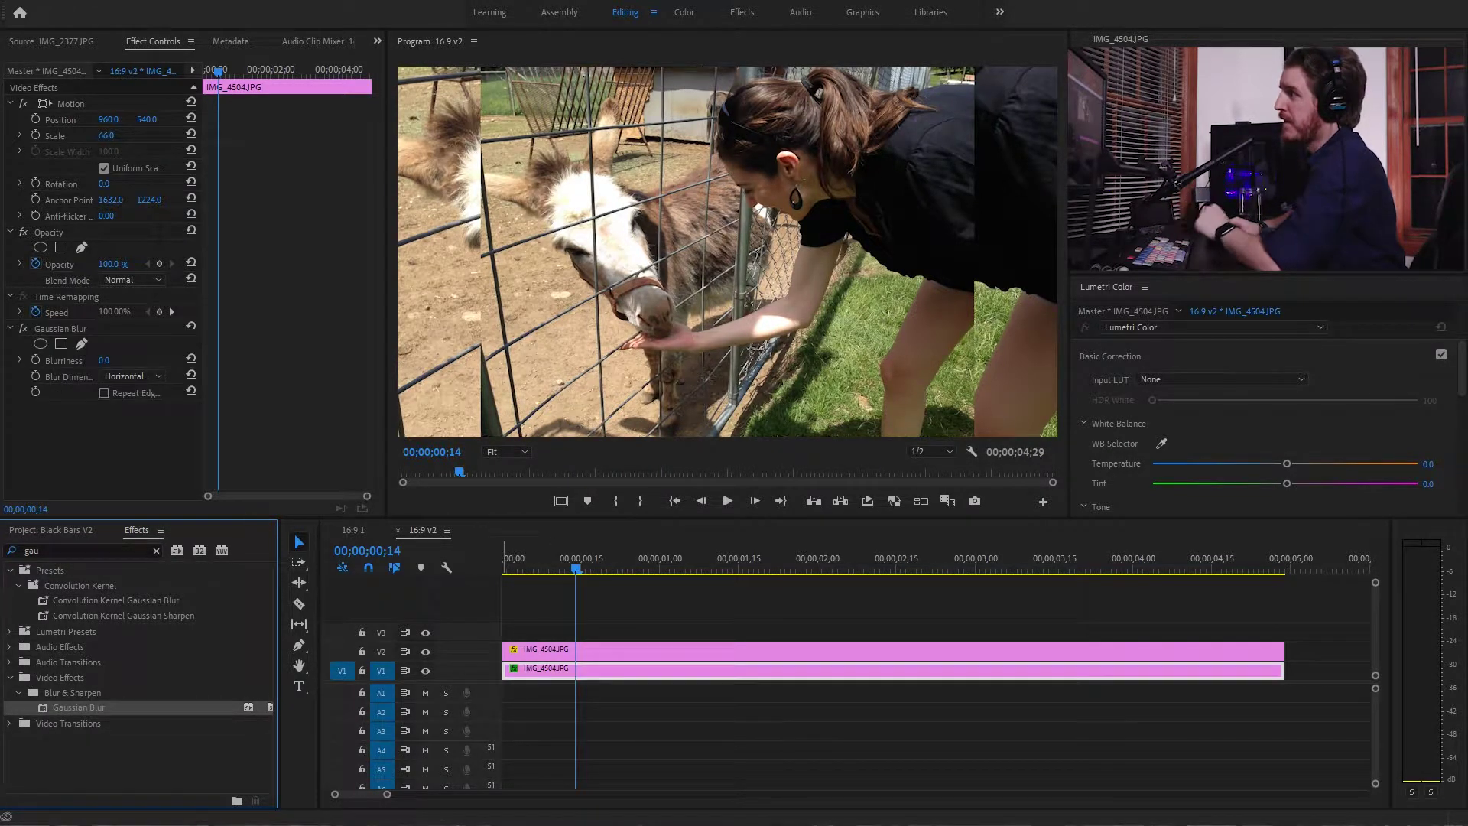
# - Try Gaussian Blur strengths of 54, 15 and 50 on the V1 clip, and settle on a Blurriness of about 118
pyautogui.moveTo(104, 361); pyautogui.dragTo(163, 360)
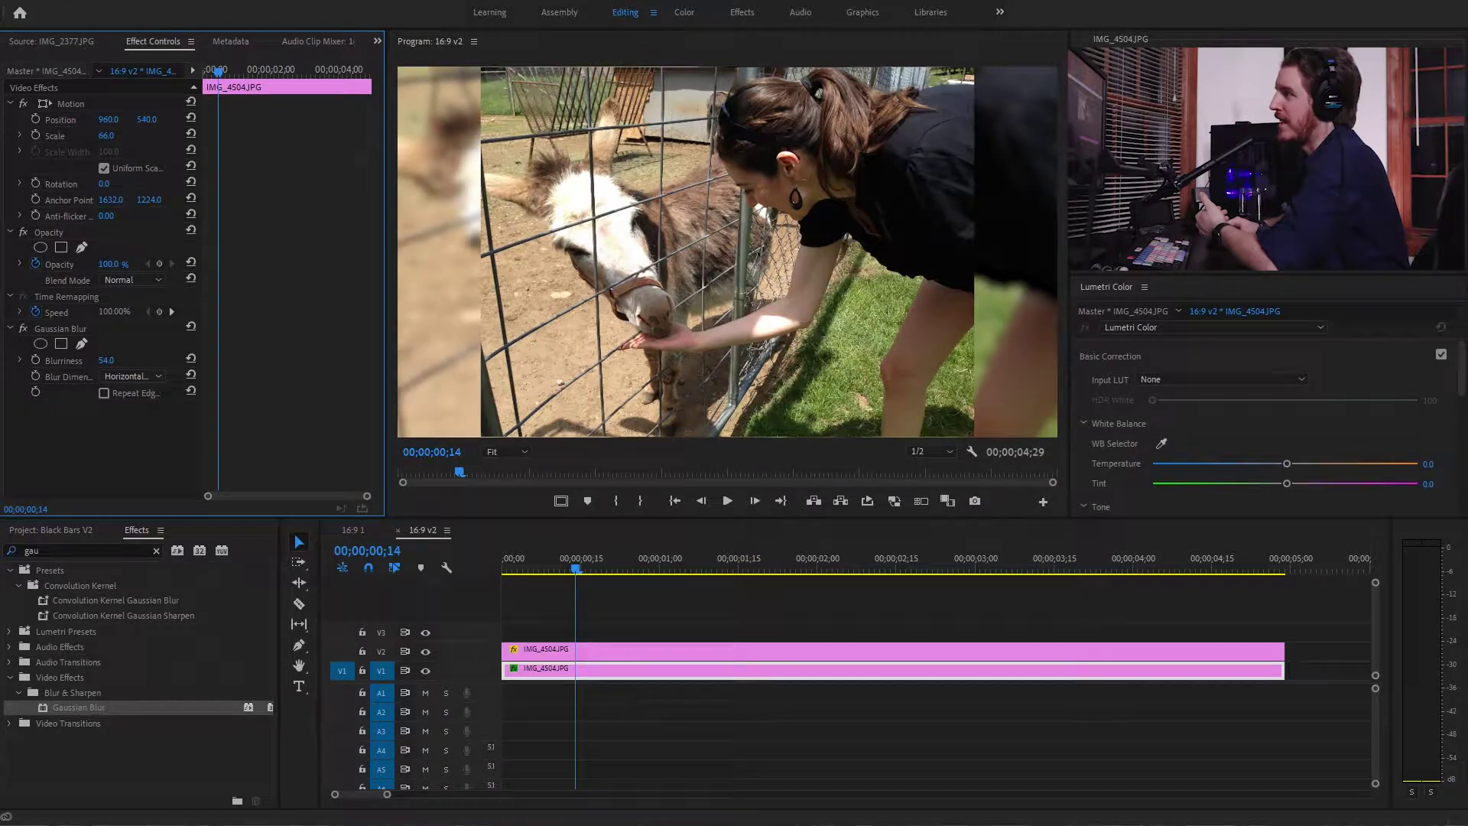
pyautogui.click(106, 360)
pyautogui.write('15')
pyautogui.press('Return')
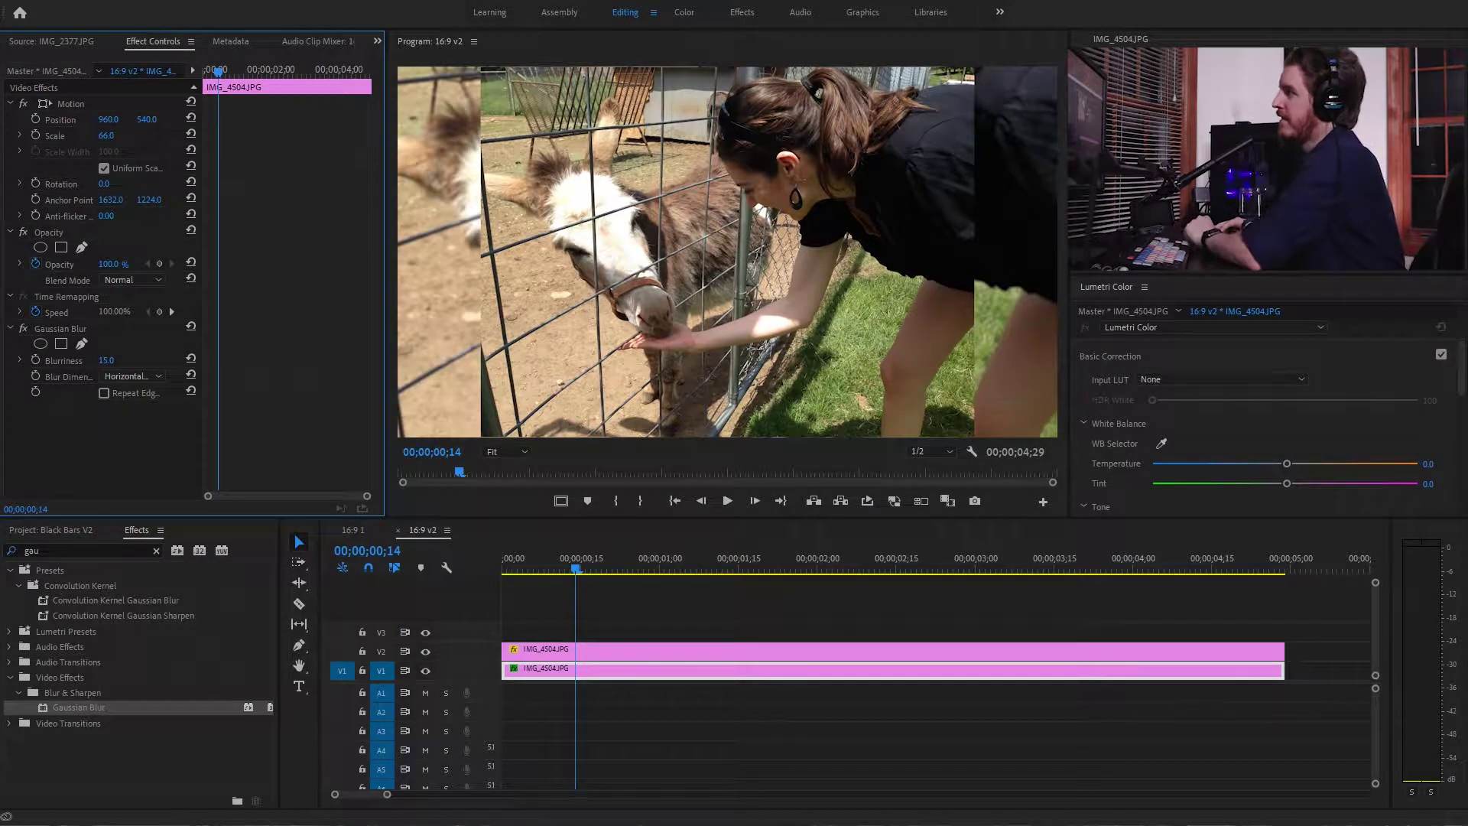
pyautogui.click(106, 360)
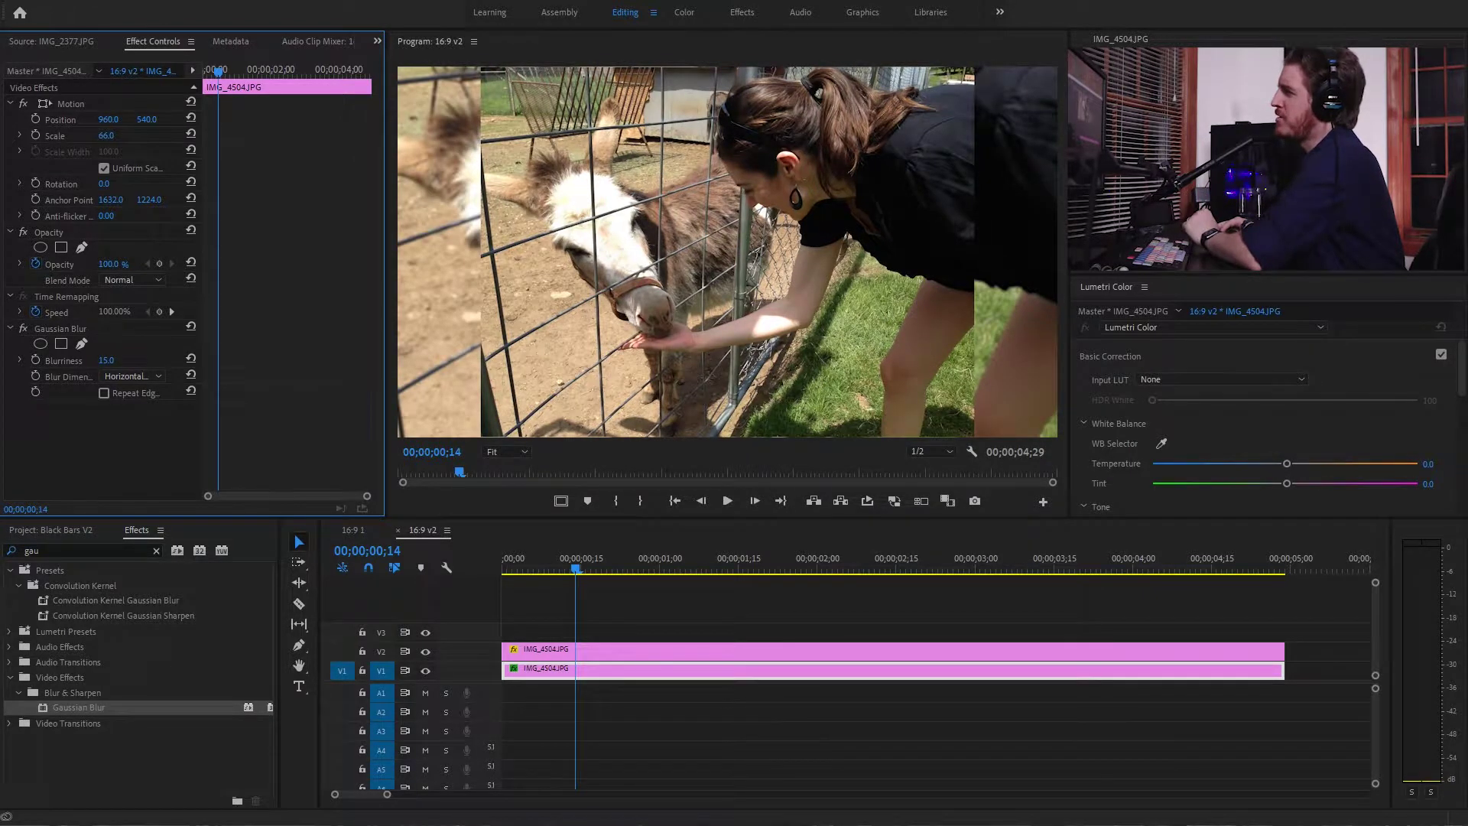
pyautogui.write('50')
pyautogui.press('Return')
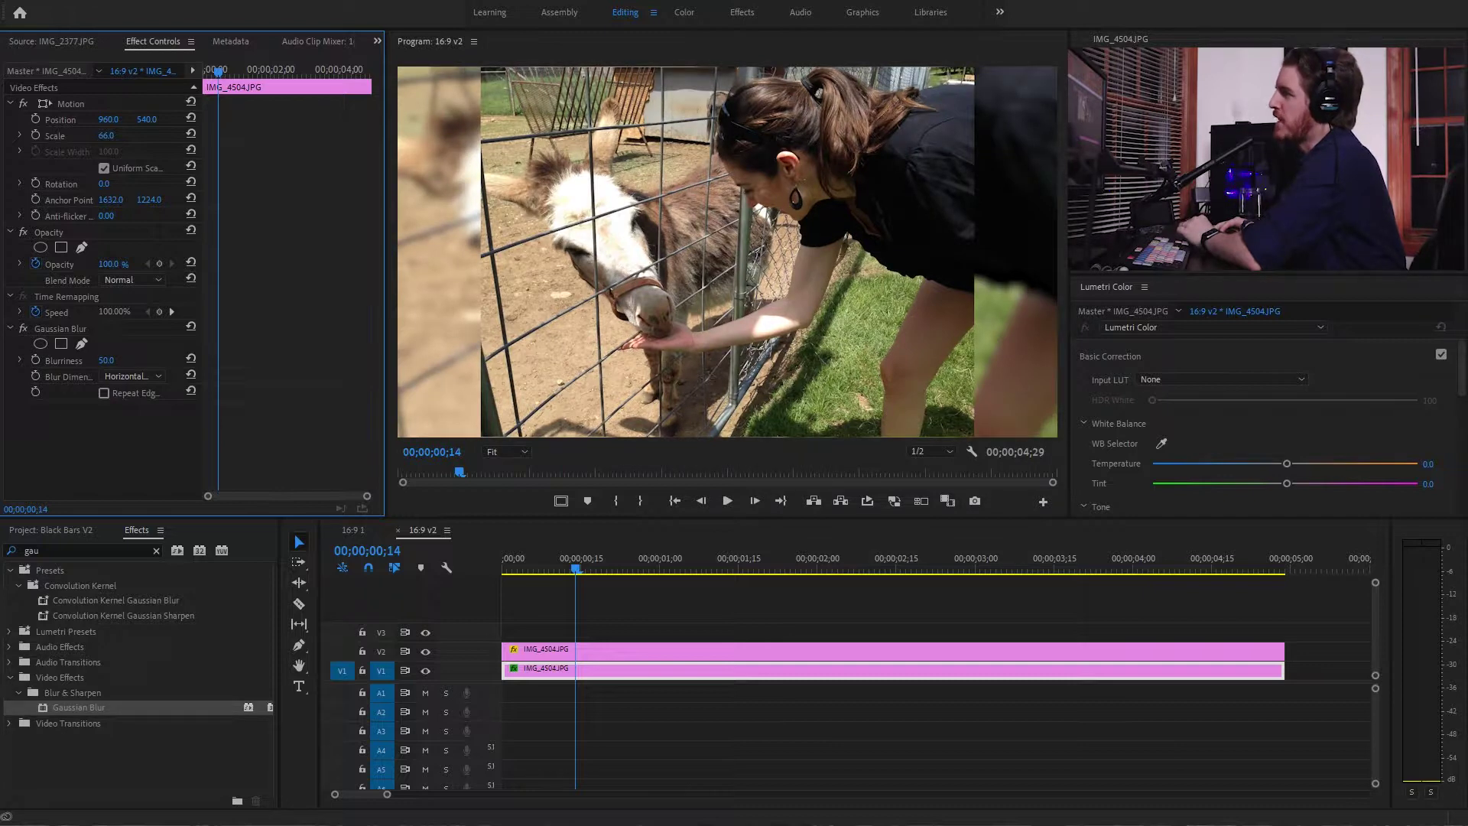
pyautogui.moveTo(106, 360); pyautogui.dragTo(165, 360)
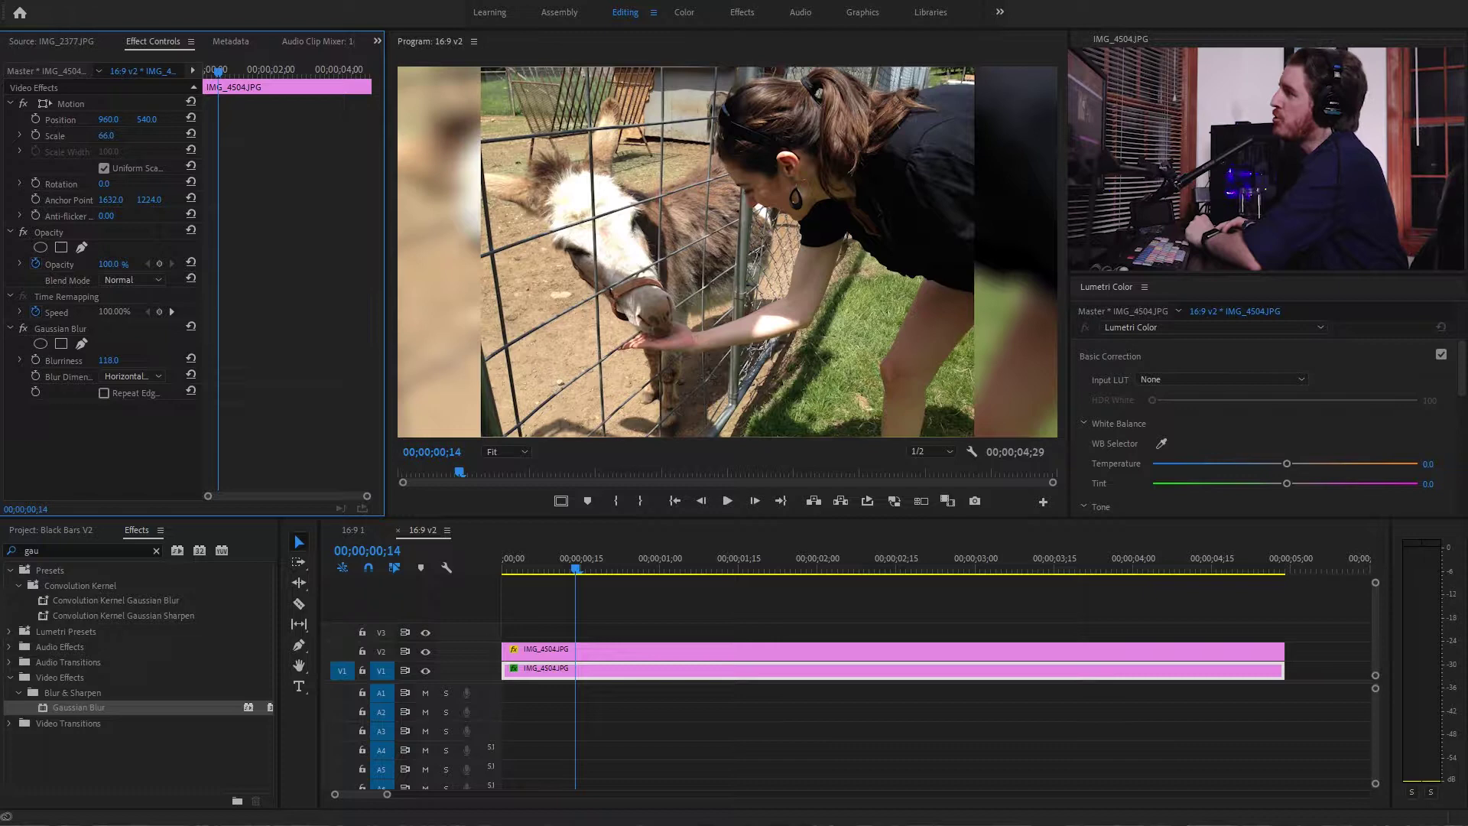
# - Reduce the blurred V1 clip's scale to 58 and widen the effect parameter column so the full labels fit
pyautogui.moveTo(107, 135)
pyautogui.mouseDown()
pyautogui.moveTo(85, 136)
pyautogui.moveTo(101, 136)
pyautogui.mouseUp()
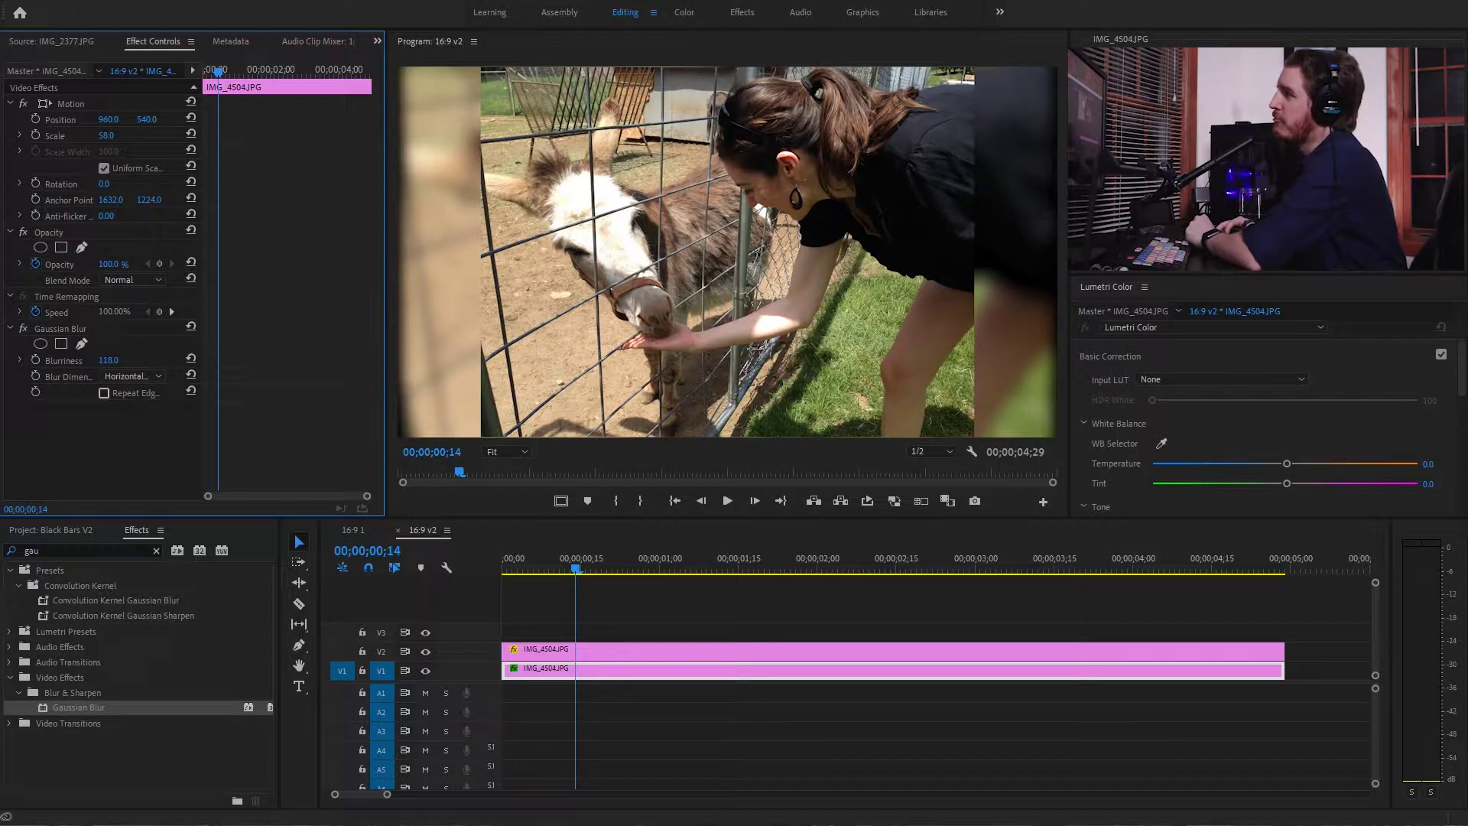
pyautogui.moveTo(202, 68); pyautogui.dragTo(261, 68)
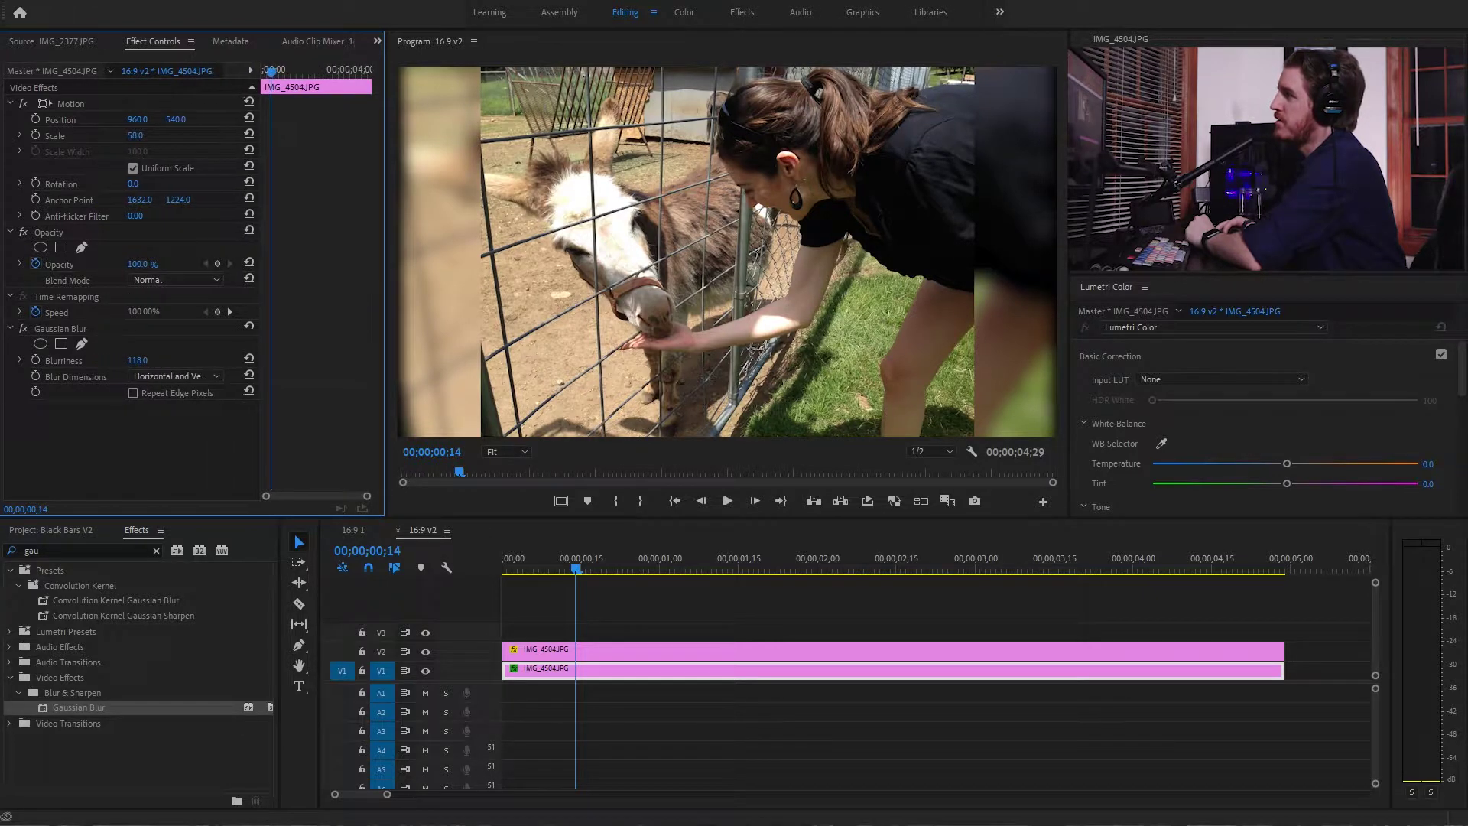
# - Turn on Repeat Edge Pixels for the V1 clip's Gaussian Blur and set that clip's scale to 64
pyautogui.click(133, 393)
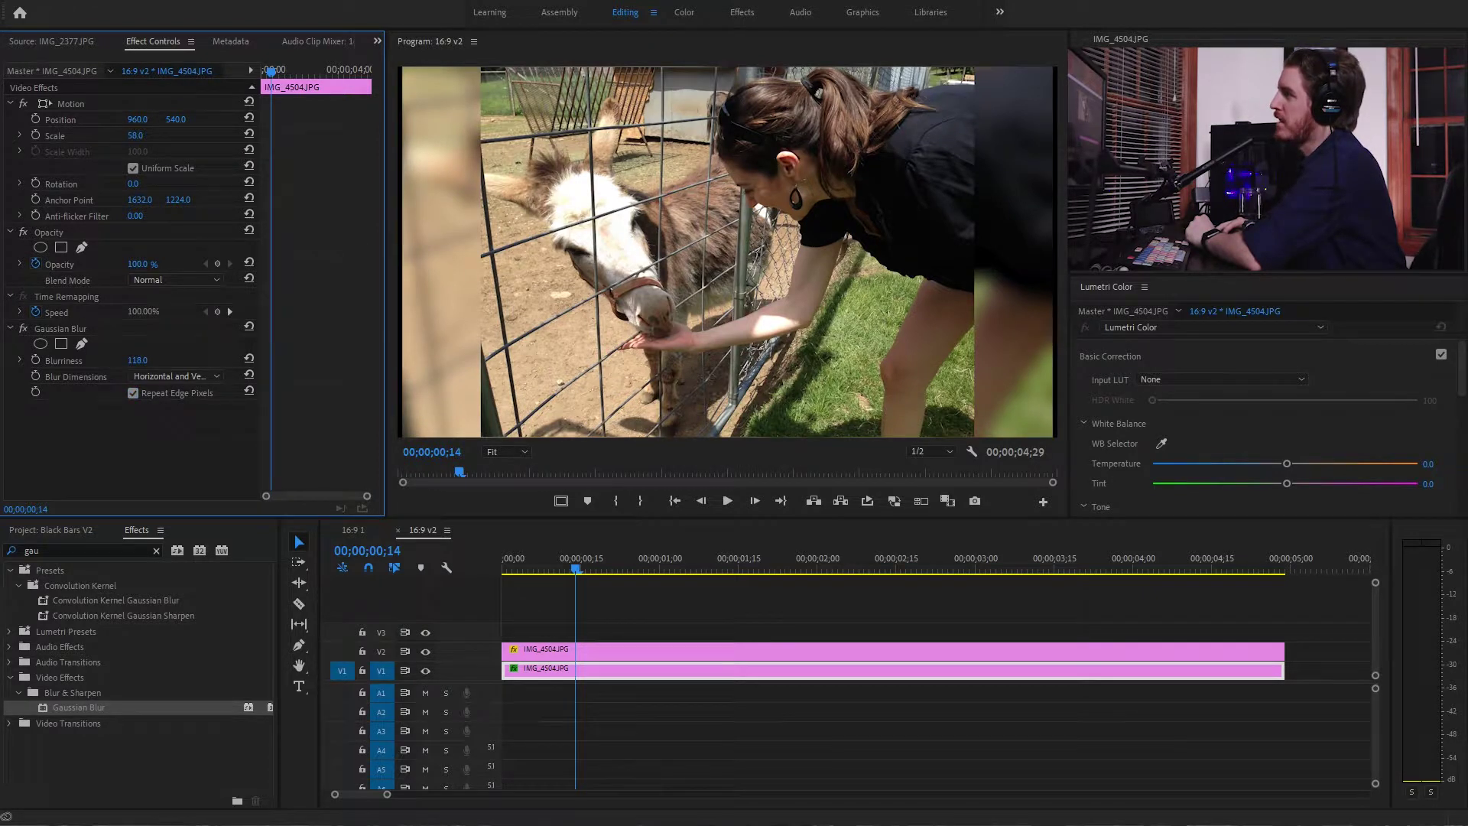
pyautogui.moveTo(135, 136); pyautogui.dragTo(140, 136)
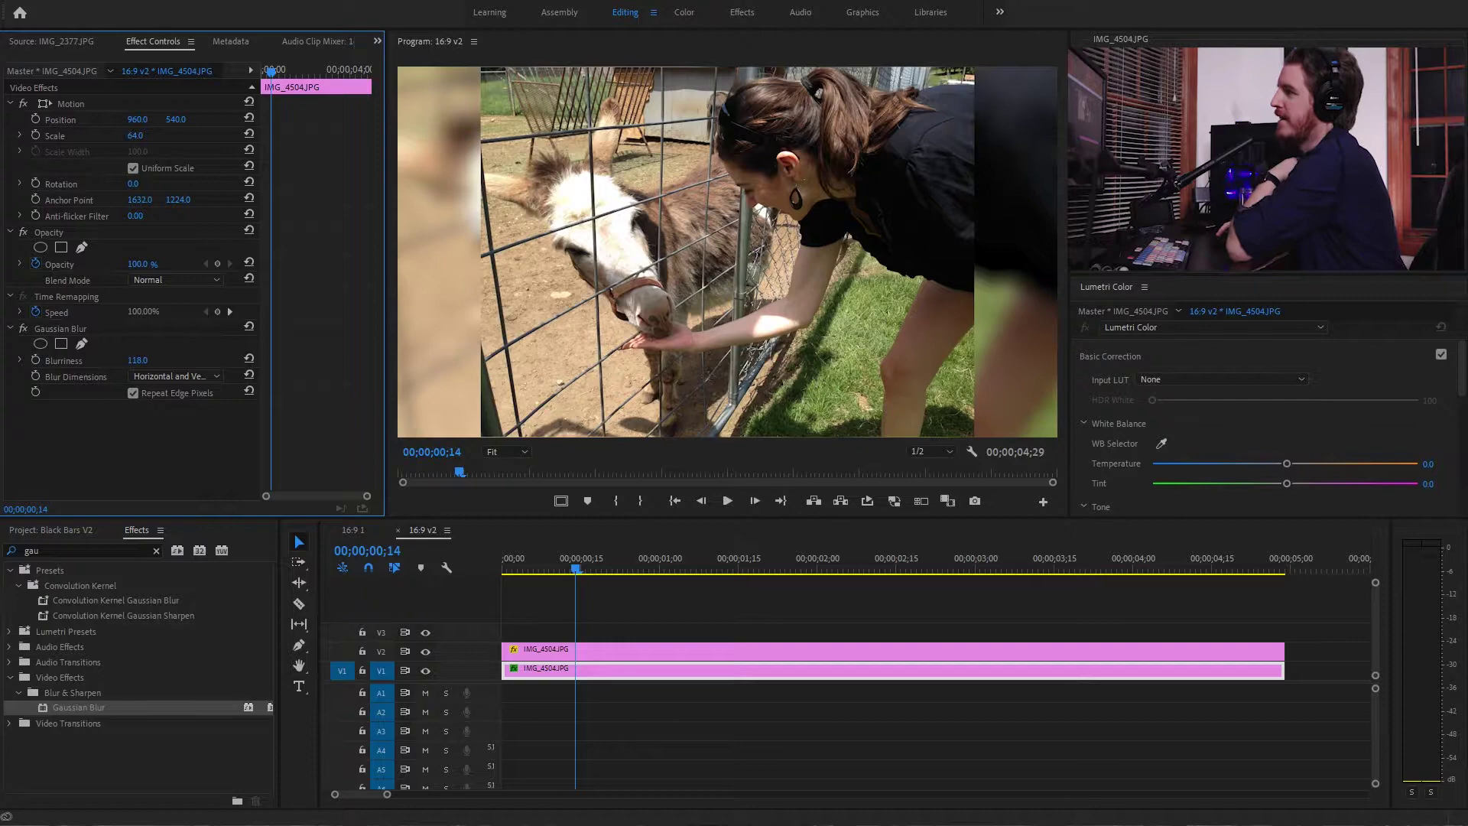
# - Create a new sequence from the IMG_4905.JPG clip and scrub through it to about 00;00;02;28
pyautogui.hotkey('shift', '1')
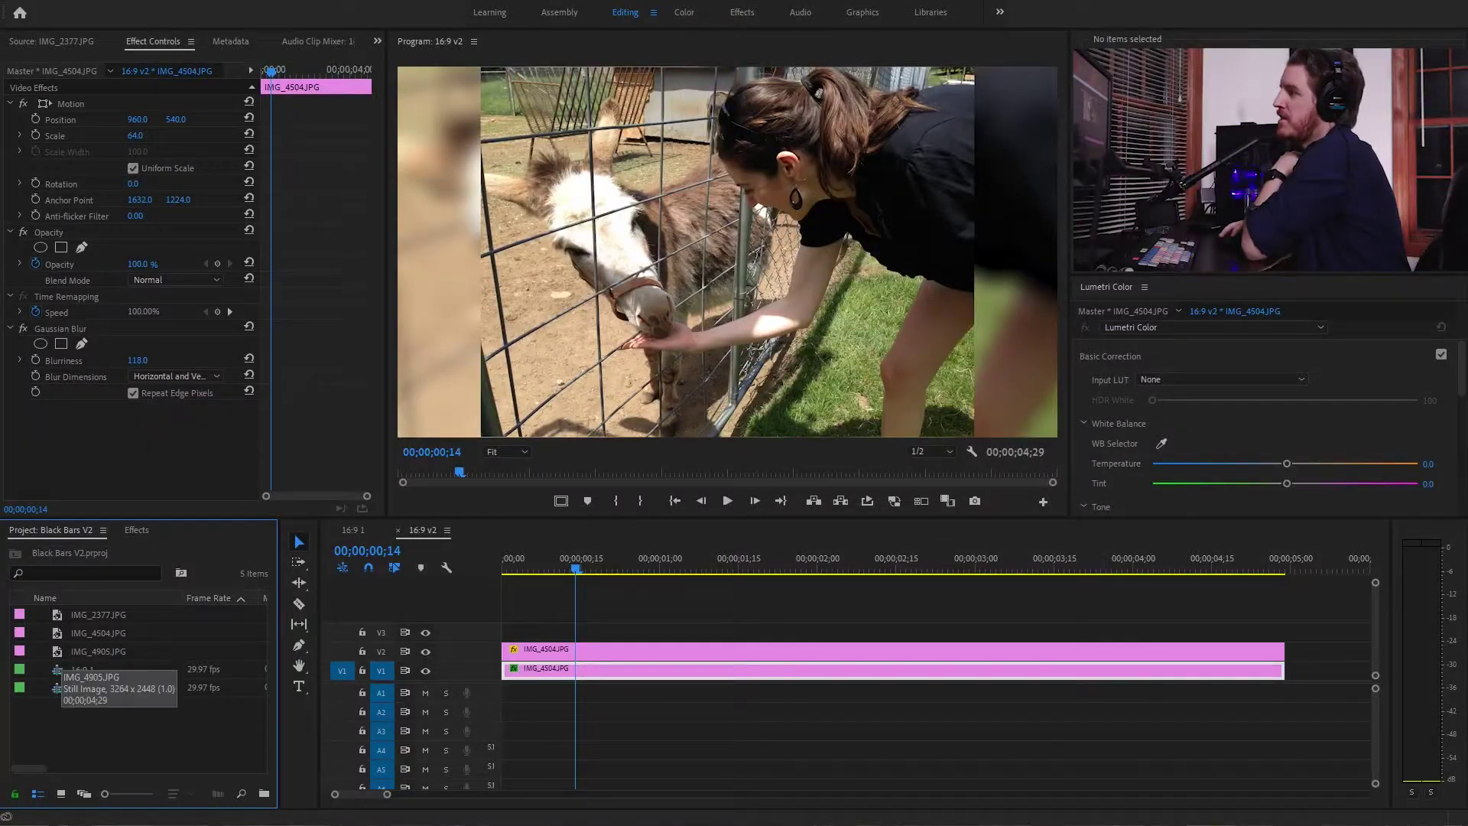
pyautogui.doubleClick(97, 651)
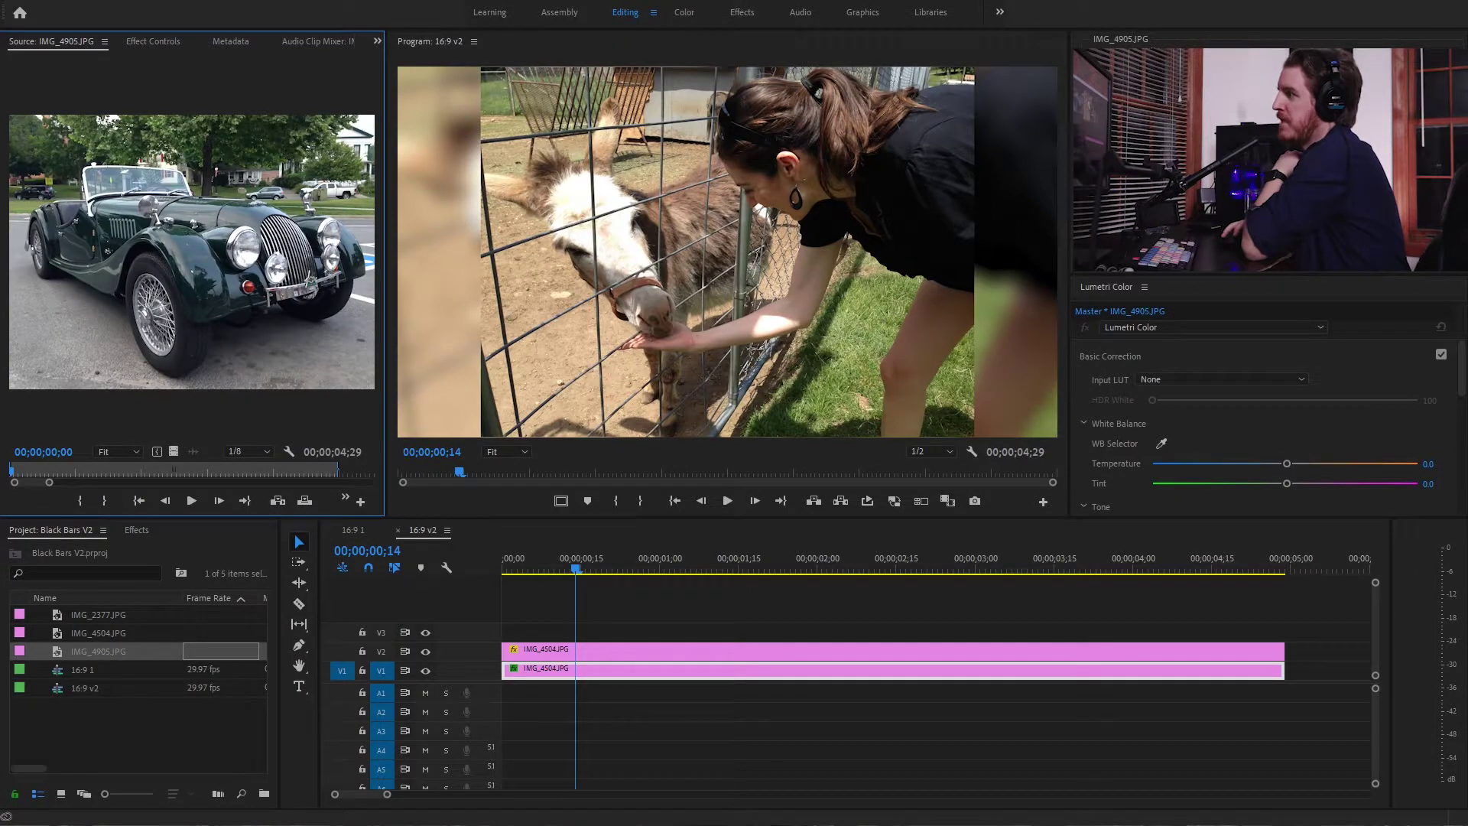
pyautogui.rightClick(57, 651)
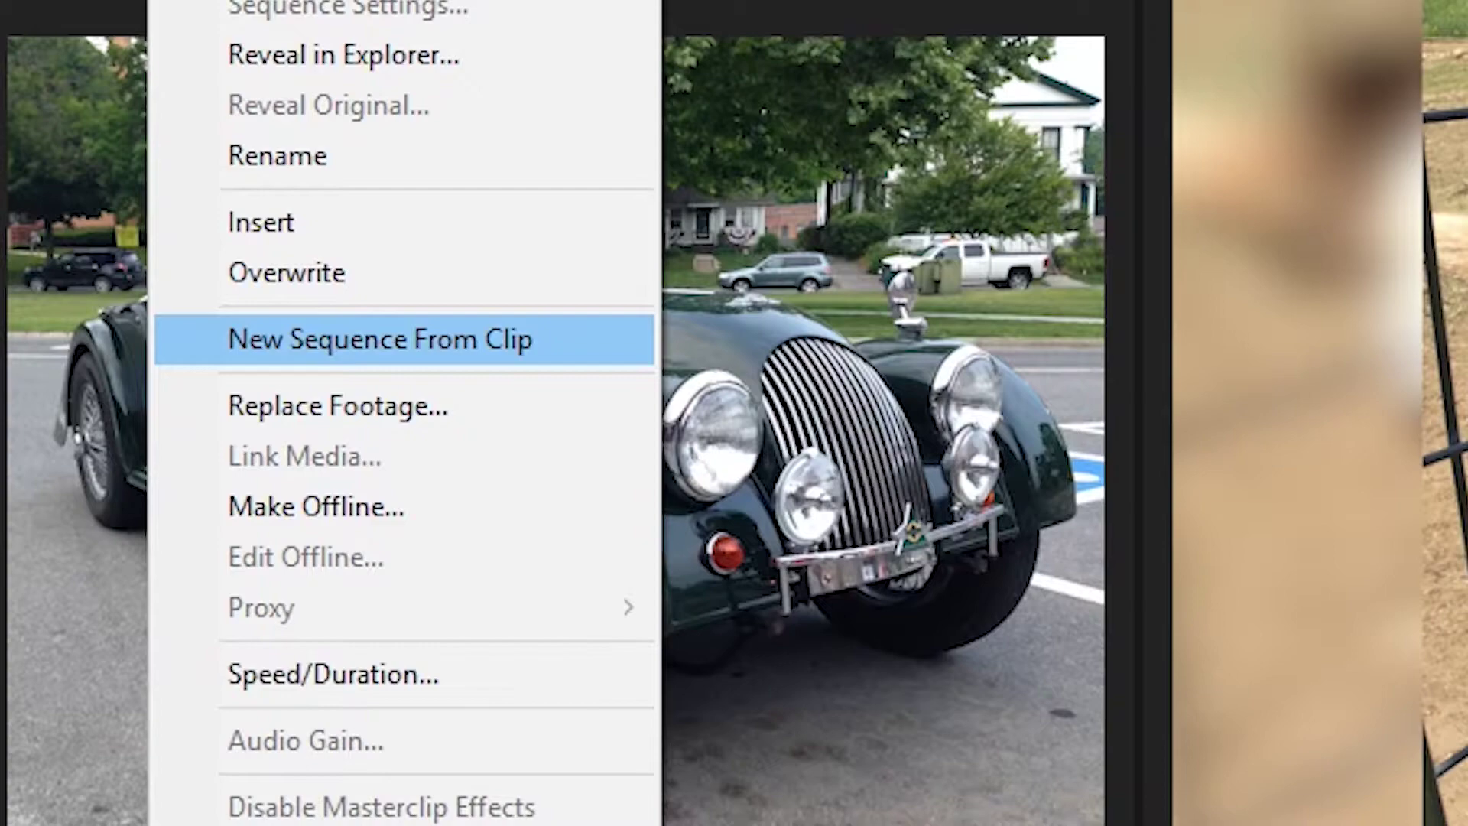
pyautogui.click(380, 339)
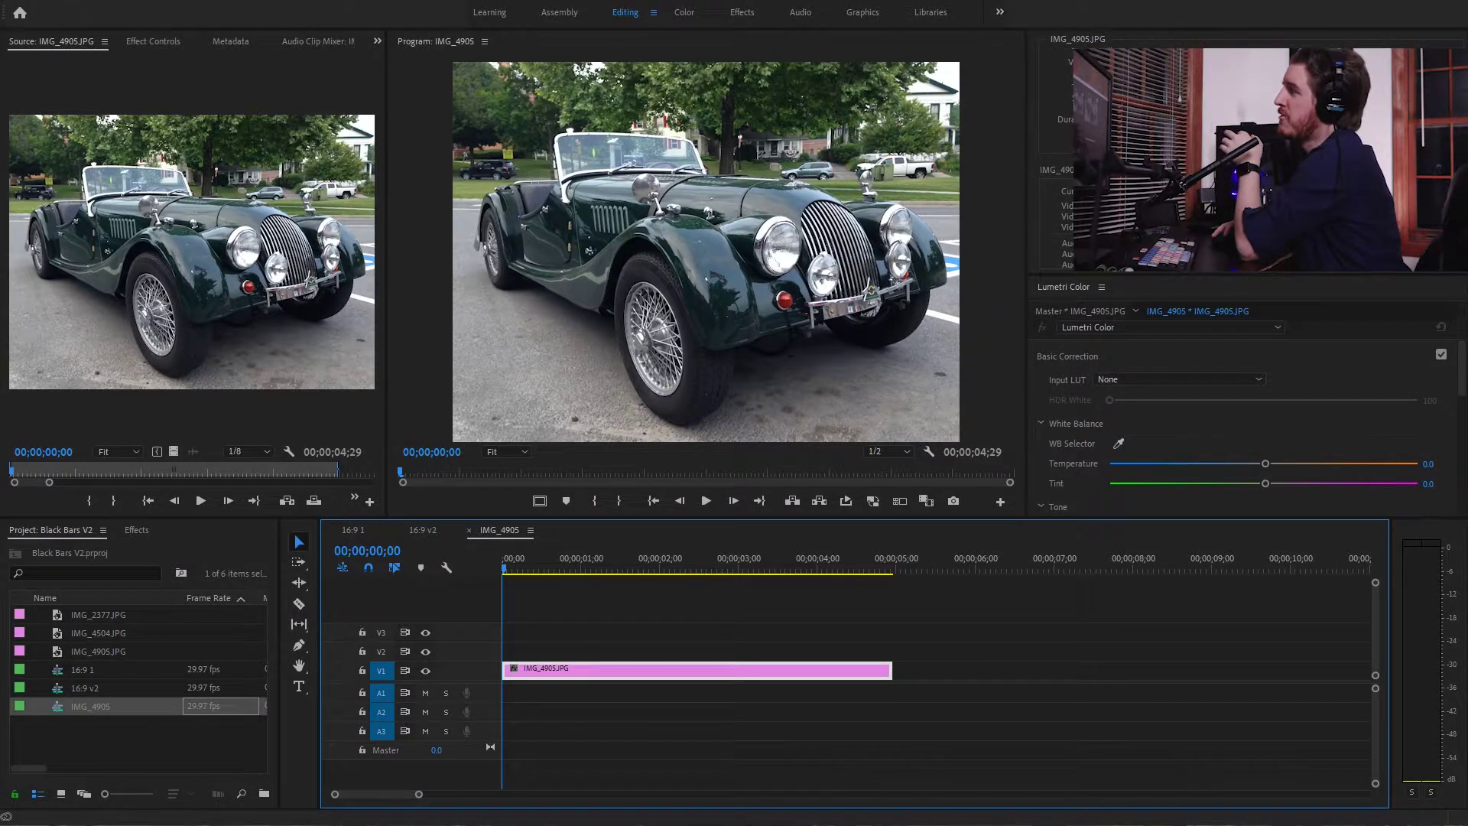
pyautogui.moveTo(386, 276); pyautogui.dragTo(479, 275)
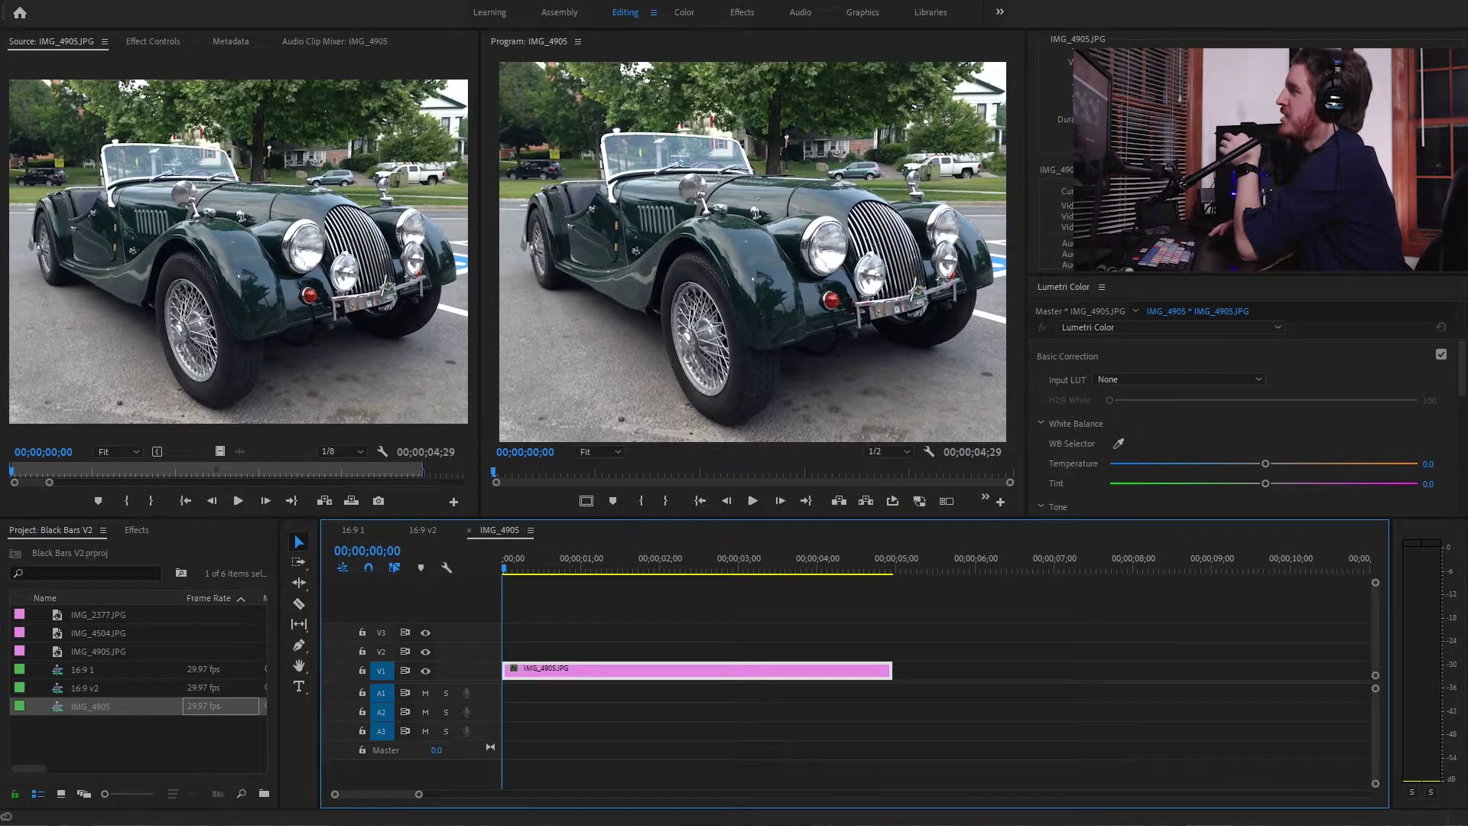
pyautogui.moveTo(602, 558); pyautogui.dragTo(733, 558)
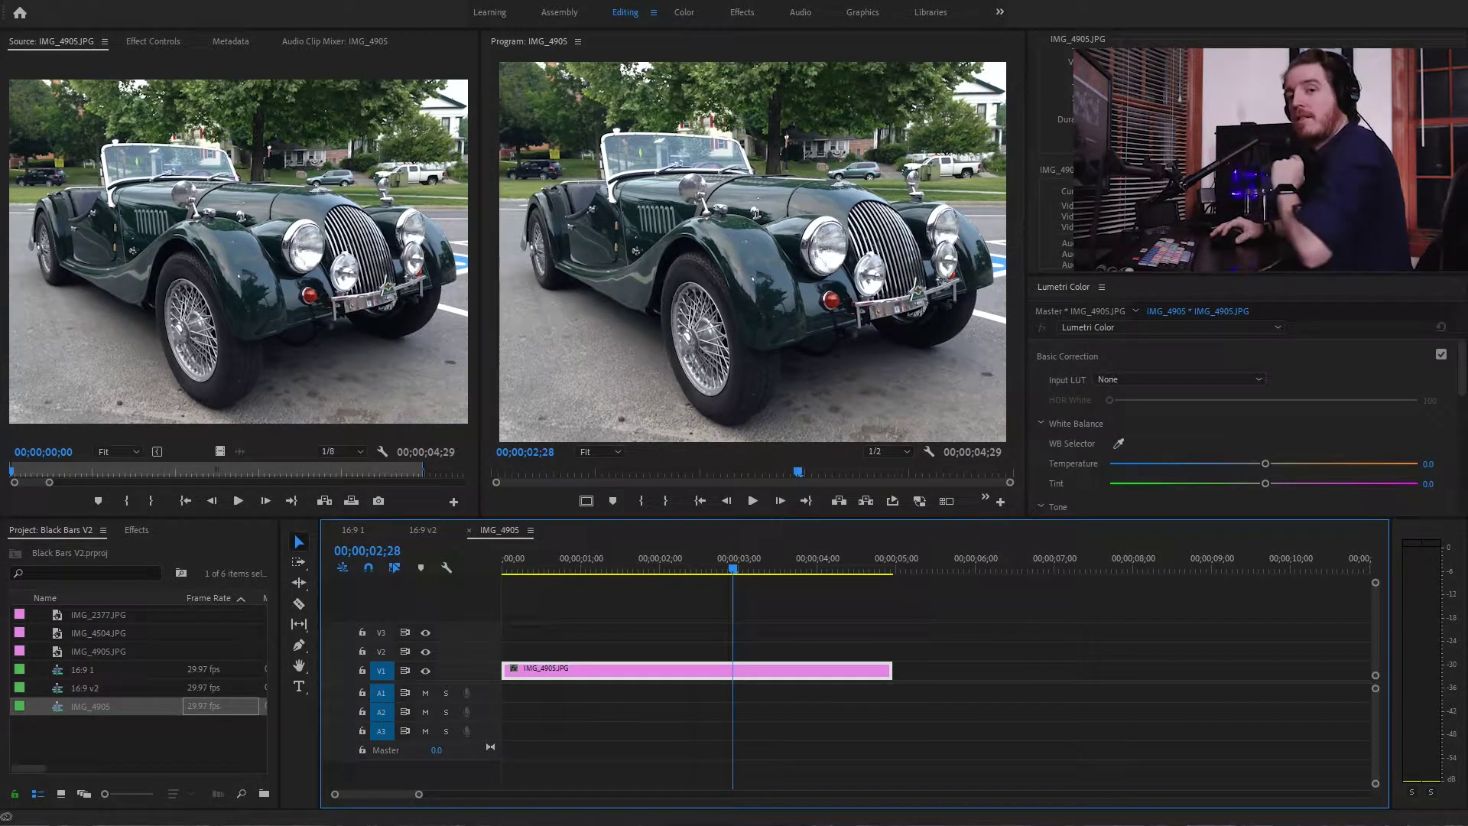